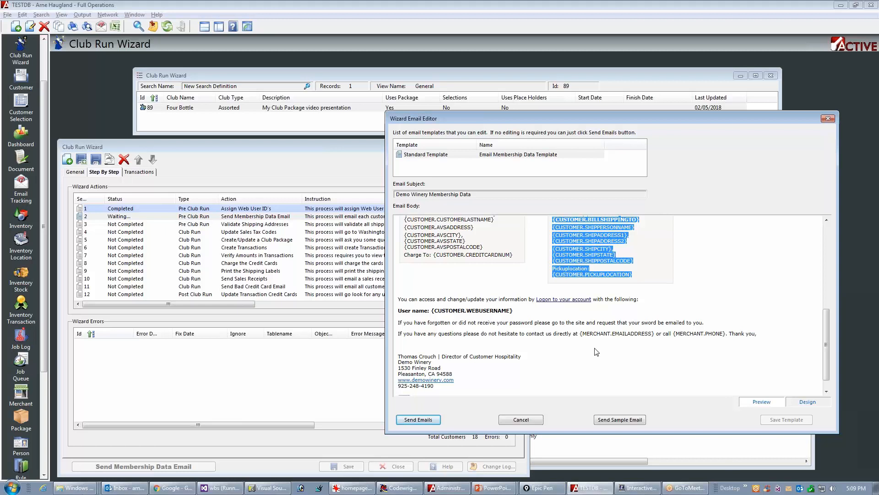
# - Show the membership email template's HTML source and try appending "x" to the email subject
pyautogui.moveTo(829, 347); pyautogui.dragTo(809, 260)
pyautogui.click(808, 402)
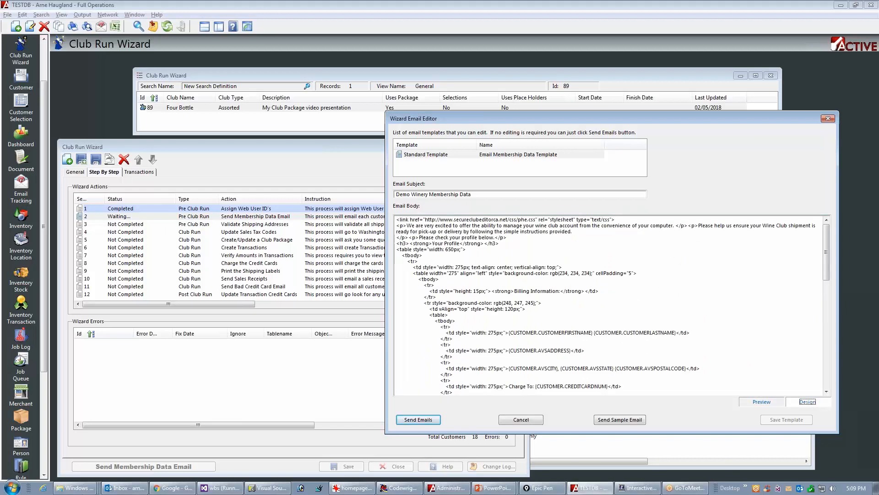
pyautogui.click(485, 196)
pyautogui.write('x')
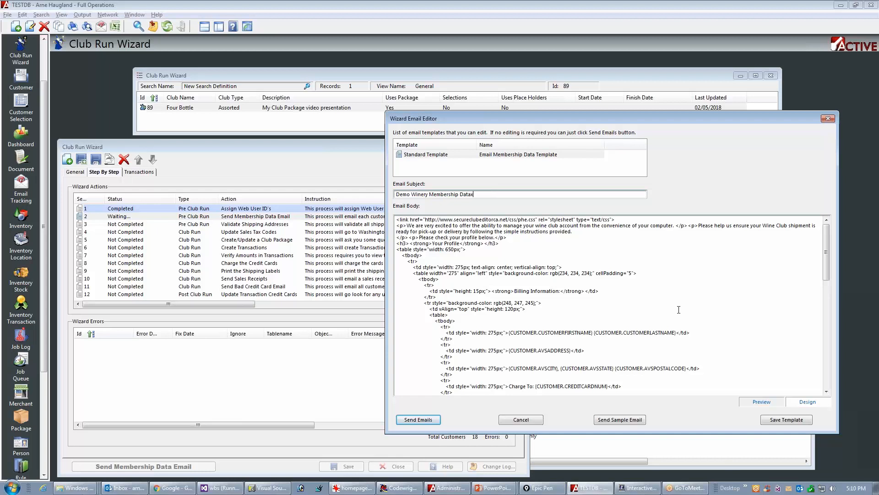
# - Preview the membership data email through its profile section and send a sample email
pyautogui.click(762, 402)
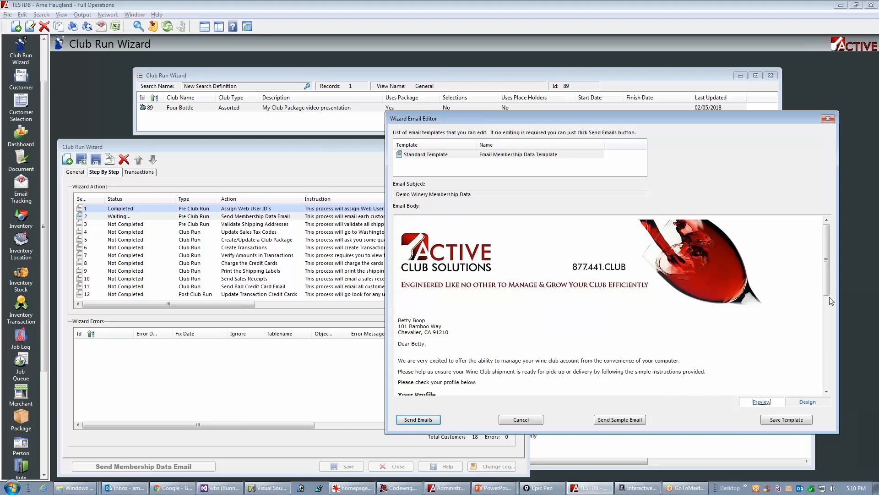
pyautogui.moveTo(826, 278); pyautogui.dragTo(834, 323)
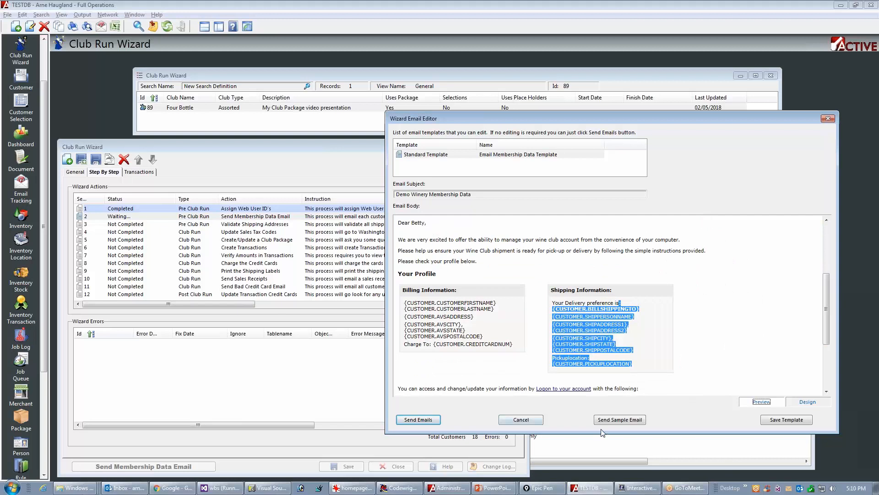
pyautogui.click(696, 385)
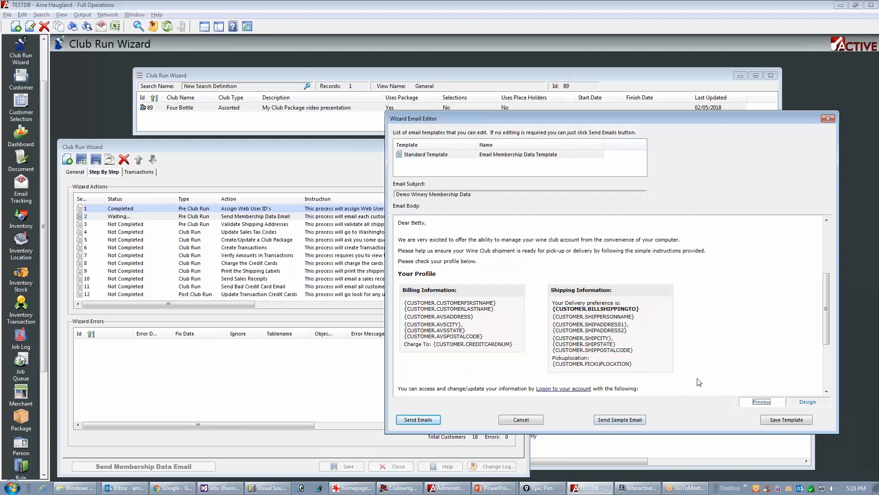
pyautogui.click(621, 422)
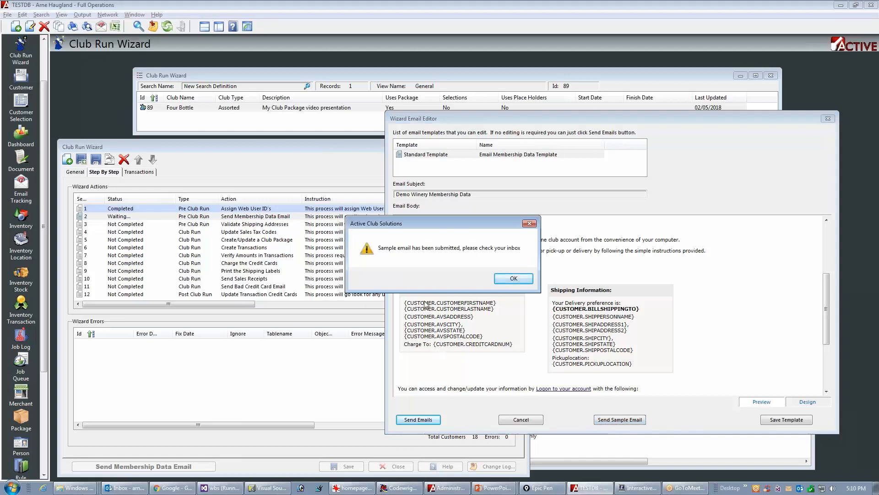
pyautogui.click(513, 278)
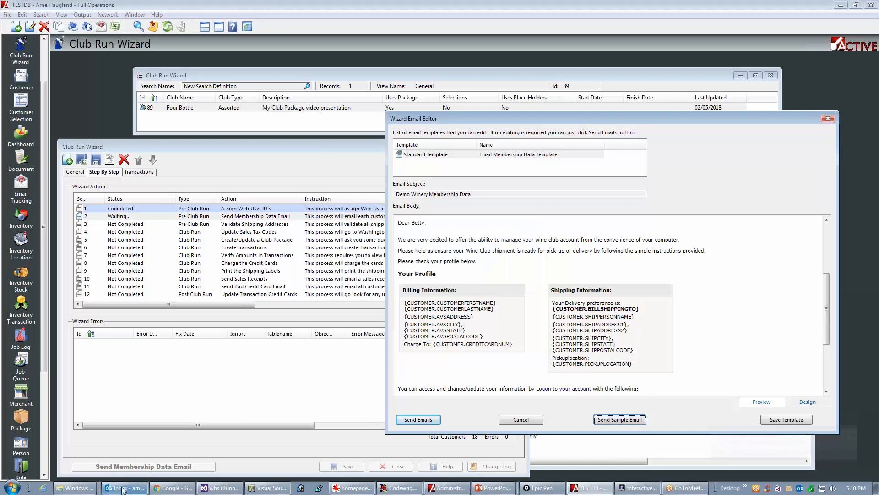
# - Switch to Outlook, open the received "Demo Winery Membership Data" message and review its profile and account details
pyautogui.click(137, 487)
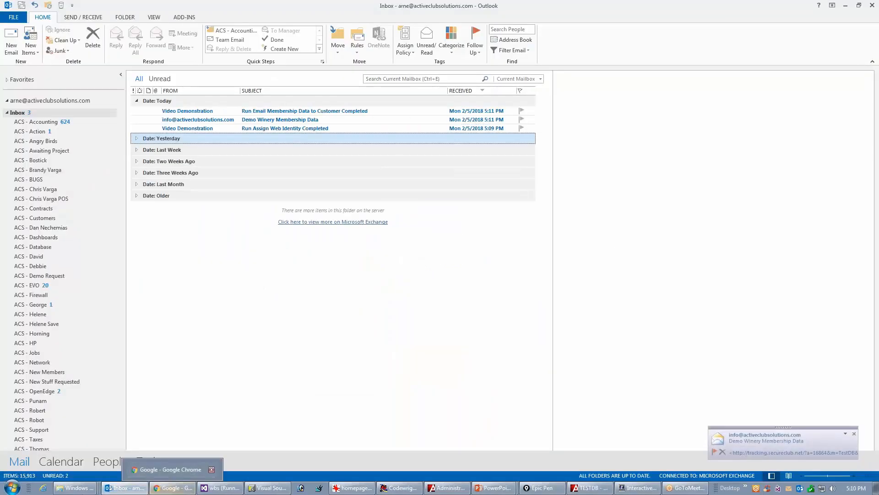
pyautogui.click(253, 120)
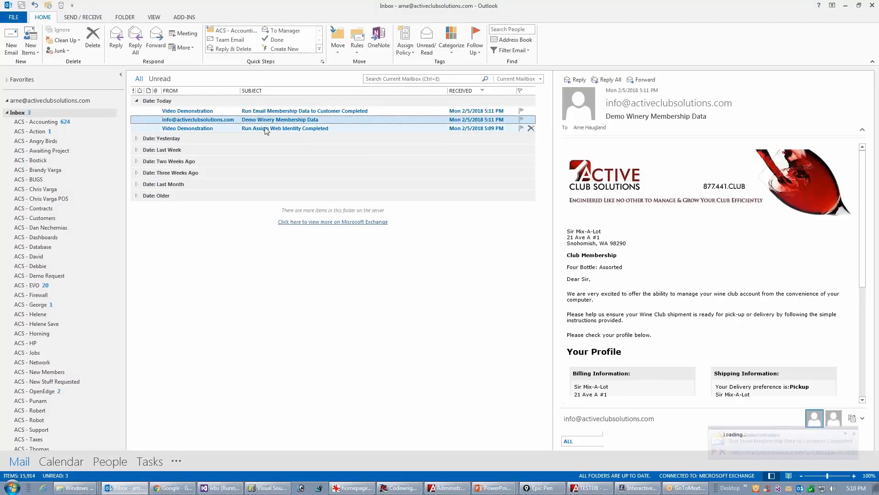
pyautogui.doubleClick(224, 120)
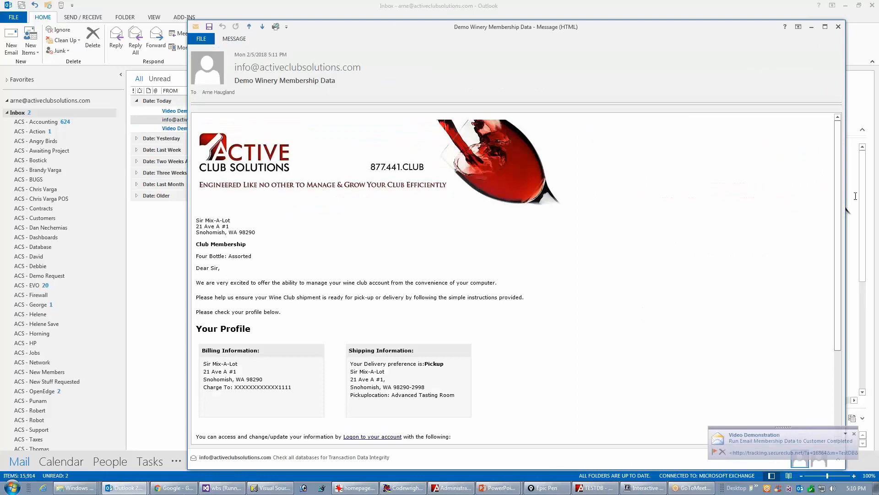
pyautogui.moveTo(836, 200)
pyautogui.mouseDown()
pyautogui.moveTo(819, 266)
pyautogui.moveTo(802, 289)
pyautogui.mouseUp()
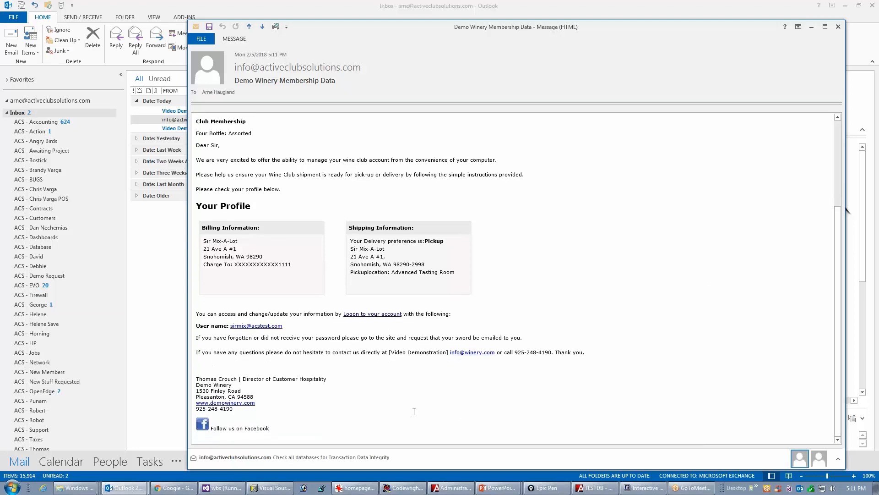
# - Follow the email's account logon link and log in with the demo user name and account password
pyautogui.click(373, 315)
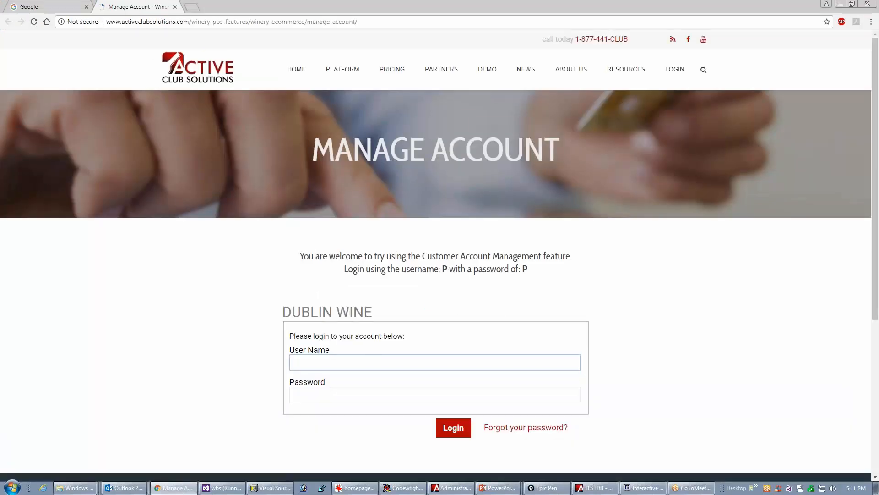
pyautogui.write('p')
pyautogui.press('Tab')
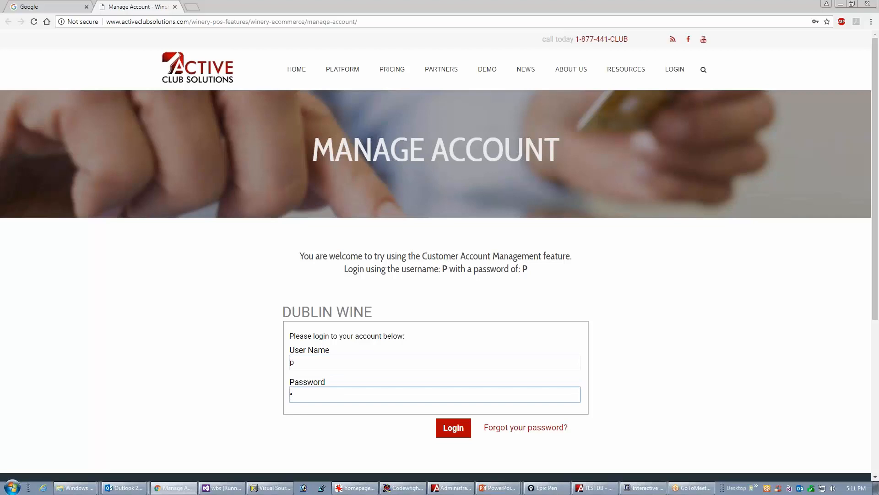
pyautogui.press('Return')
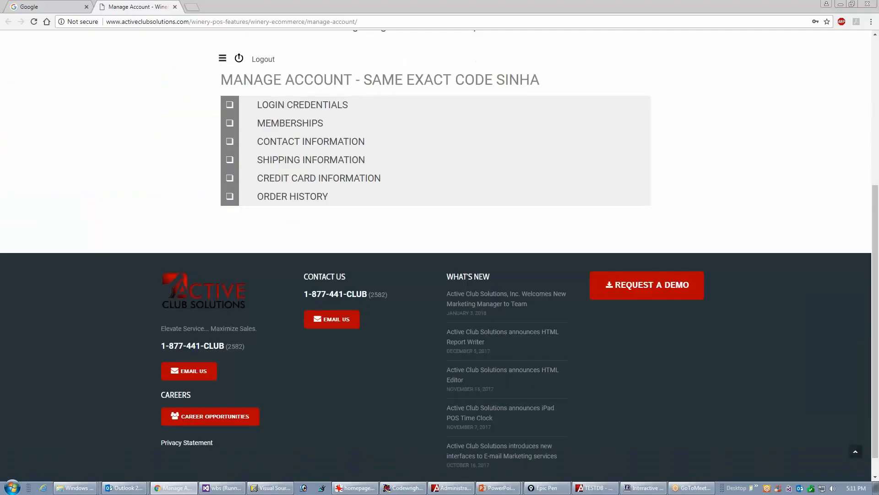
# - View the account's order history and shipping information, selecting the "Home by the seaside" shipping address
pyautogui.click(305, 197)
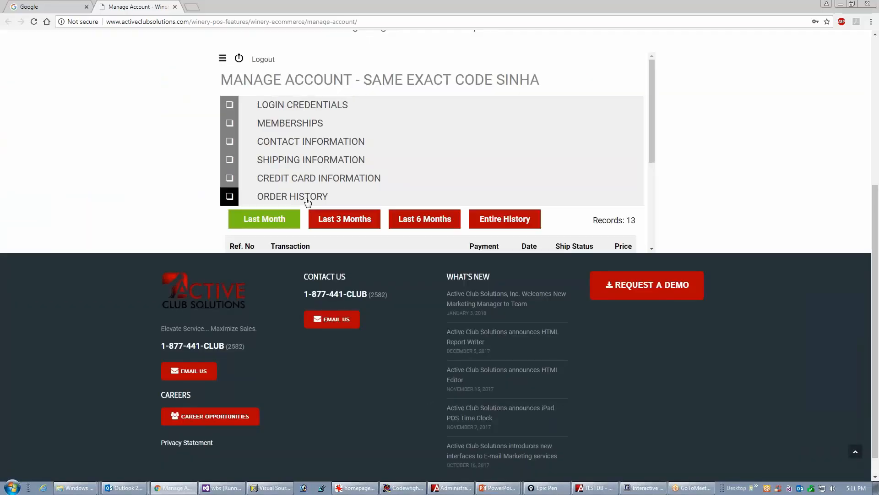
pyautogui.click(306, 162)
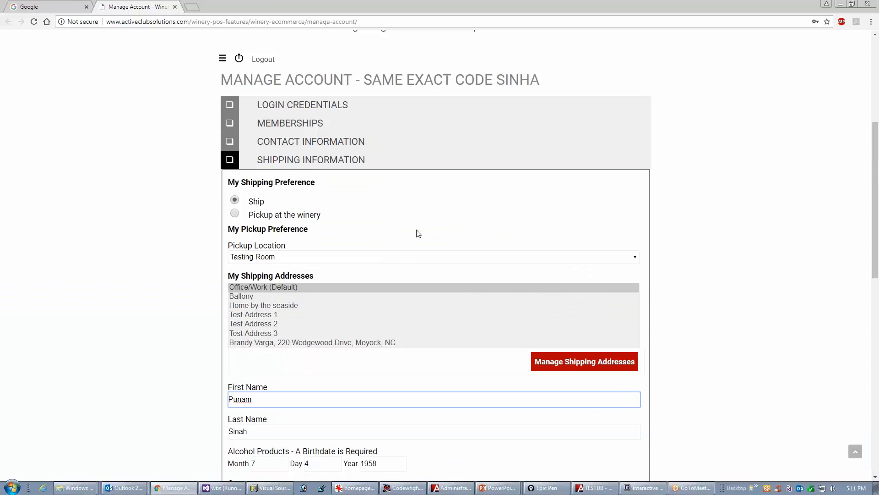
pyautogui.click(275, 307)
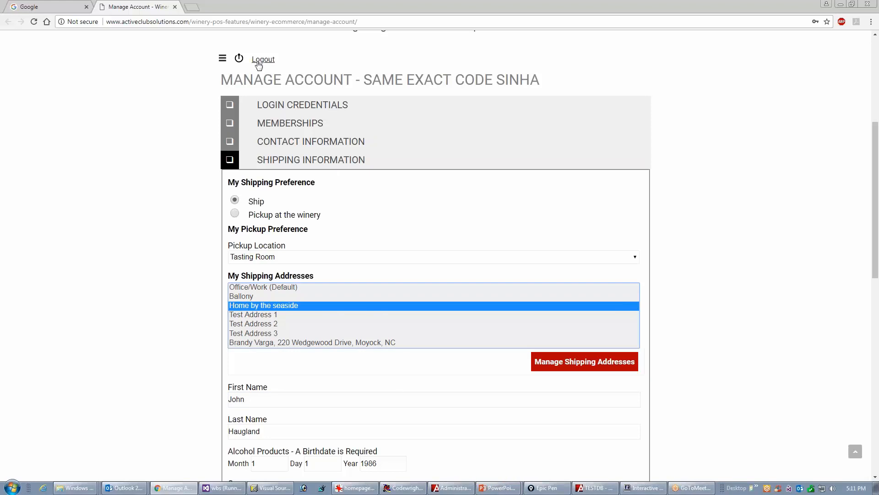
# - Log out of the customer account, close its web page and the sample email, and return to the Club Run Wizard
pyautogui.click(258, 63)
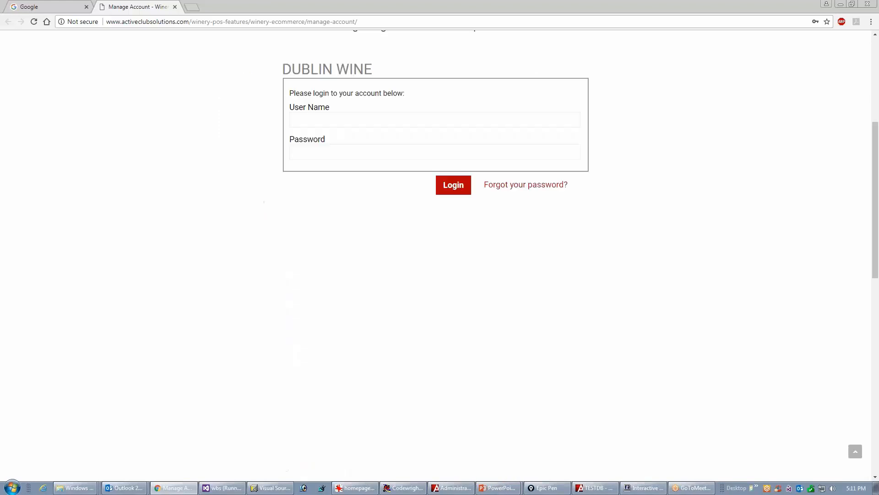
pyautogui.click(175, 7)
pyautogui.hotkey('alt', 'Tab')
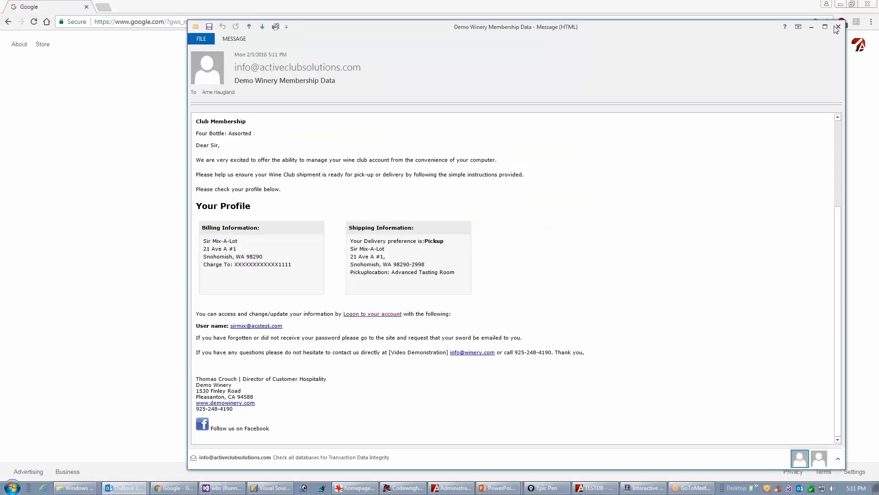
pyautogui.click(838, 27)
pyautogui.hotkey('alt', 'Tab')
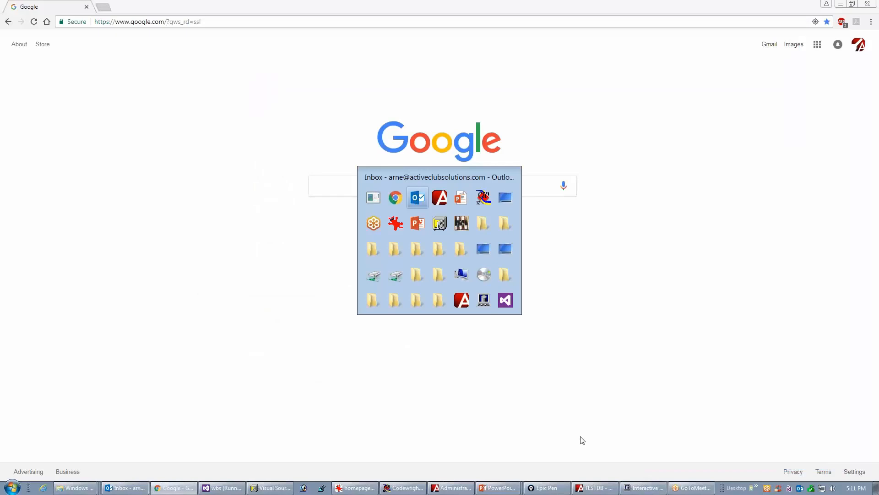
pyautogui.hotkey('alt', 'Tab')
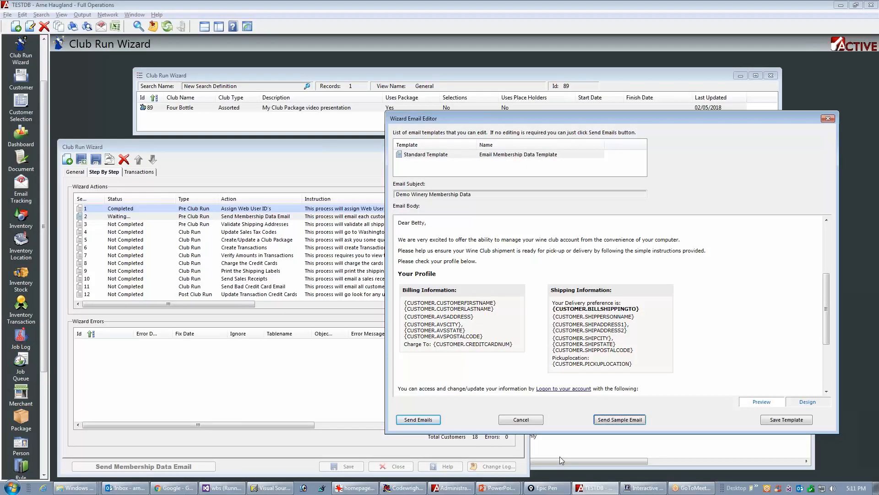
# - Send the membership data emails using the Standard Template and check the action's status
pyautogui.click(417, 419)
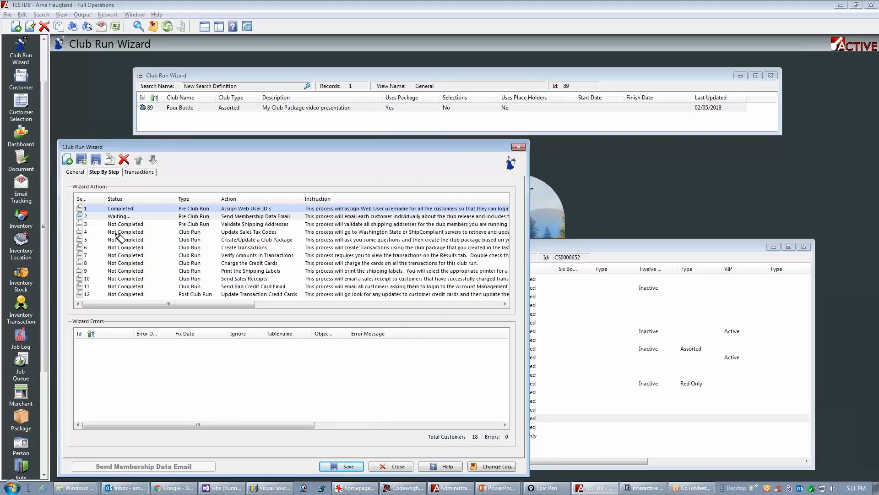
pyautogui.hotkey('ctrl', 'shift', '4')
pyautogui.moveTo(101, 216); pyautogui.dragTo(139, 216)
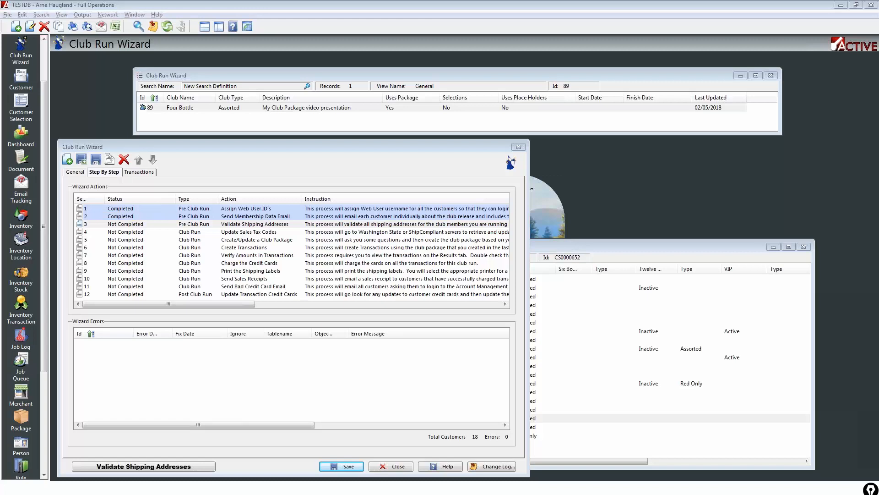
# - Switch to the presentation and advance it to the Step 3 - Validate Shipping Addresses explanation
pyautogui.hotkey('alt', 'Tab')
pyautogui.hotkey('alt', 'Tab')
pyautogui.hotkey('alt', 'Tab')
pyautogui.hotkey('alt', 'Tab')
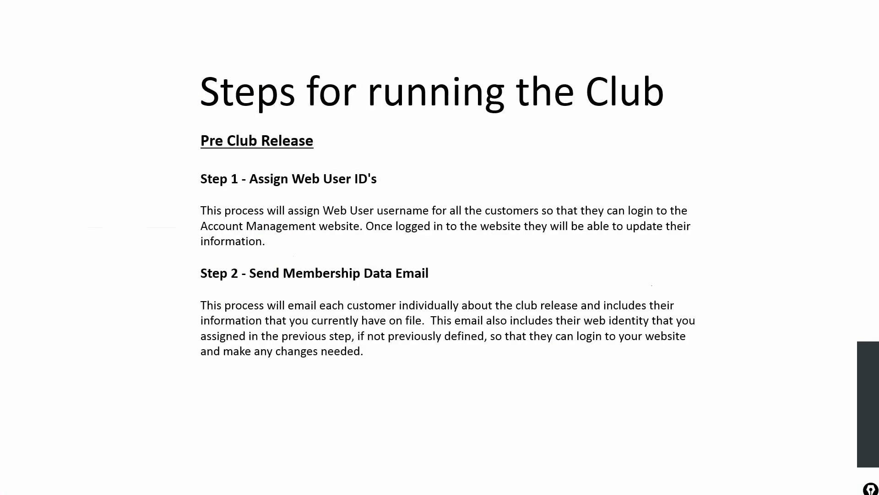
pyautogui.press('Right')
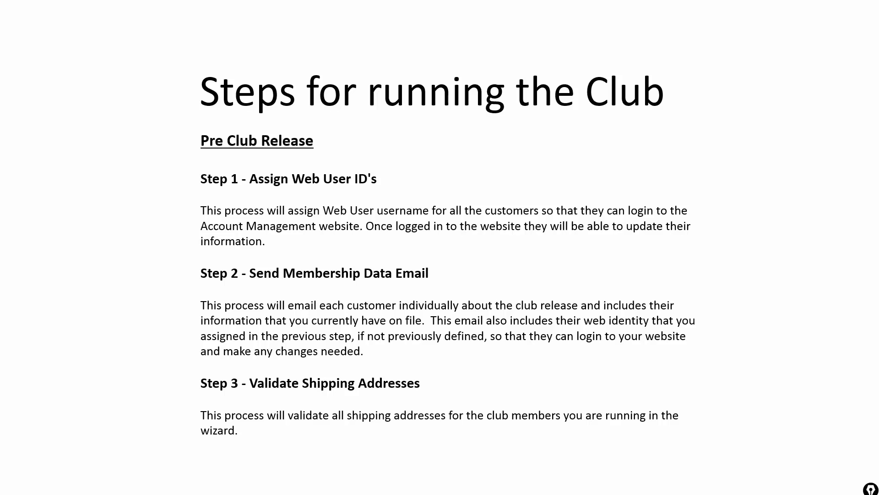
# - Return to the Club Run Wizard, run Validate Shipping Addresses for the Four Bottle club, and close the club run
pyautogui.hotkey('alt', 'Tab')
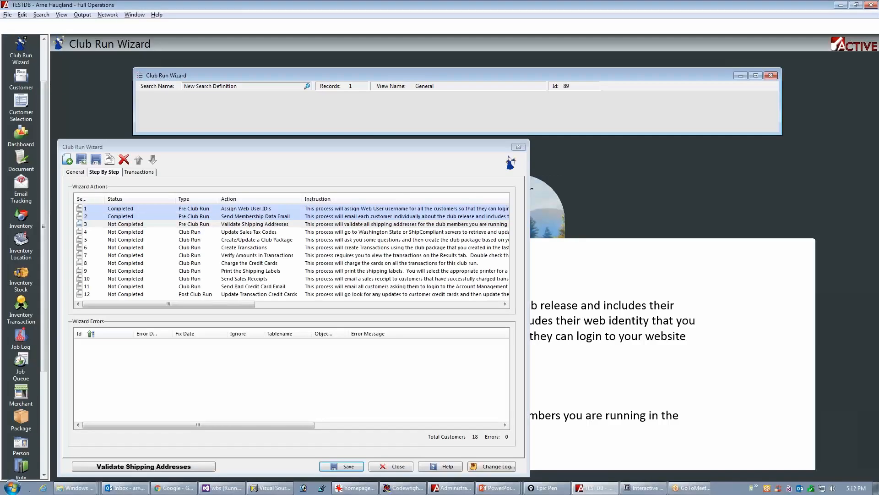
pyautogui.click(143, 467)
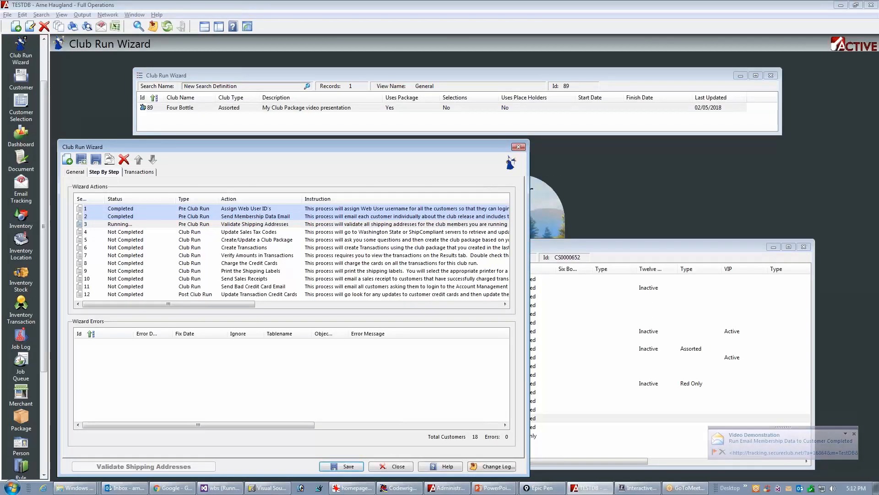
pyautogui.moveTo(106, 224); pyautogui.dragTo(138, 226)
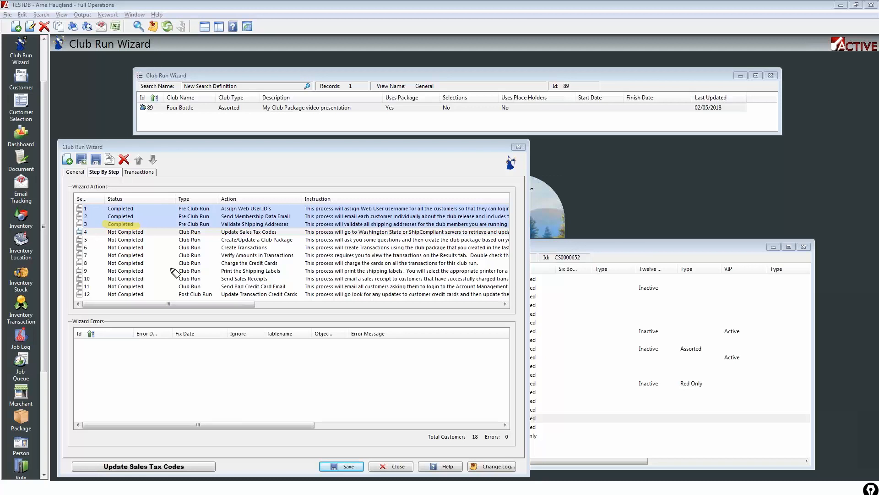
pyautogui.press('Escape')
pyautogui.click(388, 469)
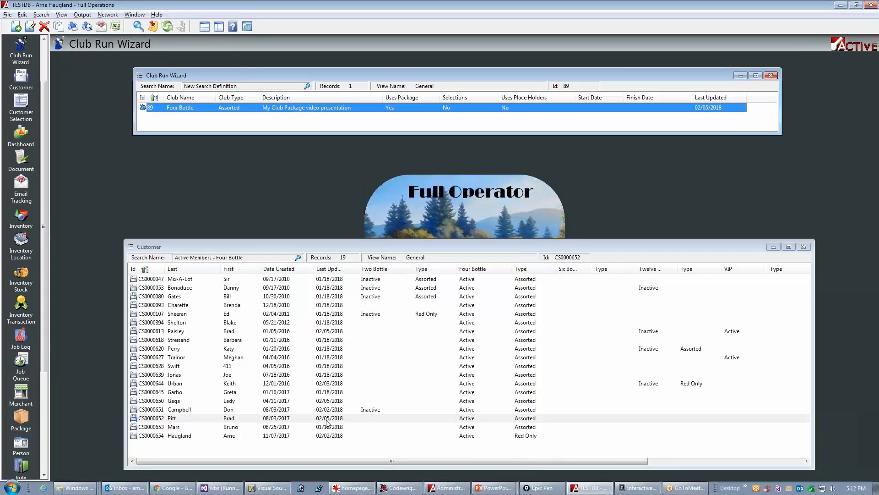
# - Open the current customer's record from the Four Bottle members list and examine its shipping ZIP code and validation details
pyautogui.click(243, 418)
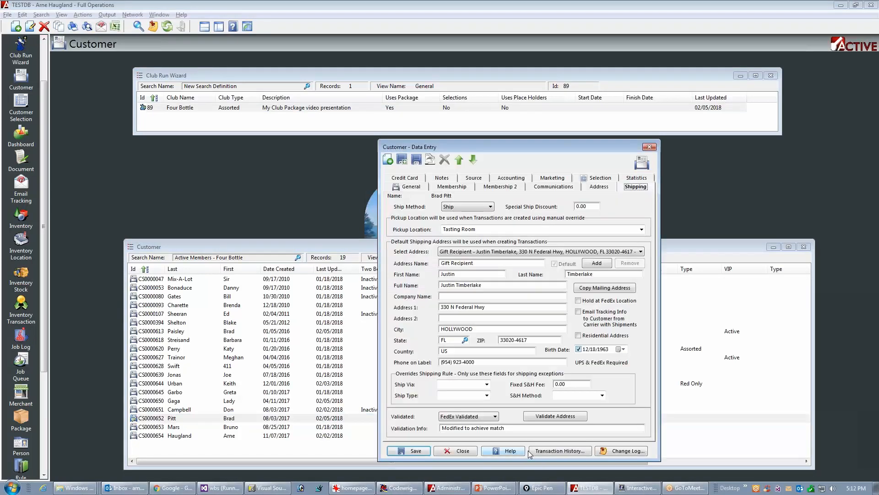
pyautogui.click(495, 339)
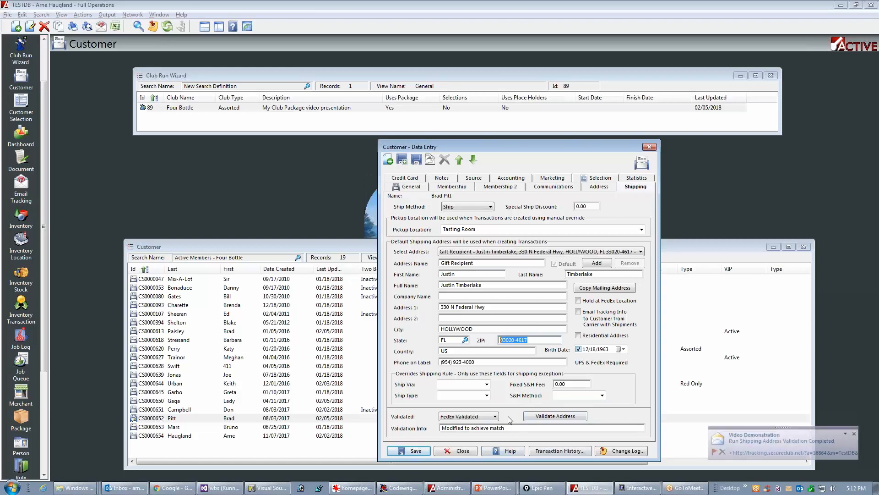
pyautogui.click(453, 452)
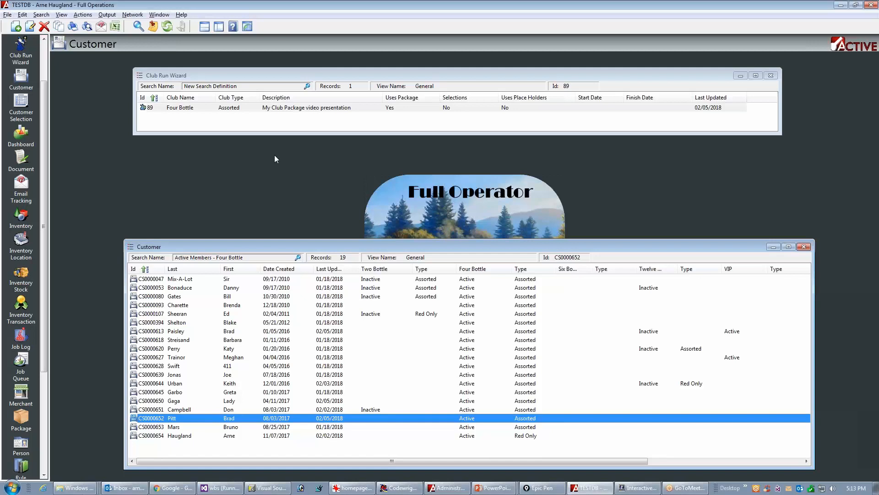
# - Reopen the Four Bottle club run and advance the presentation to Step 4 - Update Sales Tax Rates & Codes
pyautogui.click(257, 109)
pyautogui.doubleClick(251, 110)
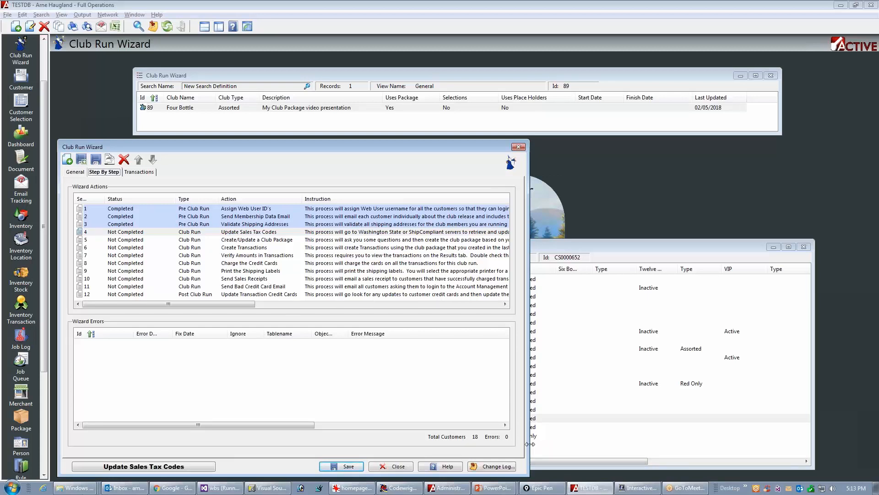
pyautogui.hotkey('alt', 'Tab')
pyautogui.hotkey('alt', 'Tab')
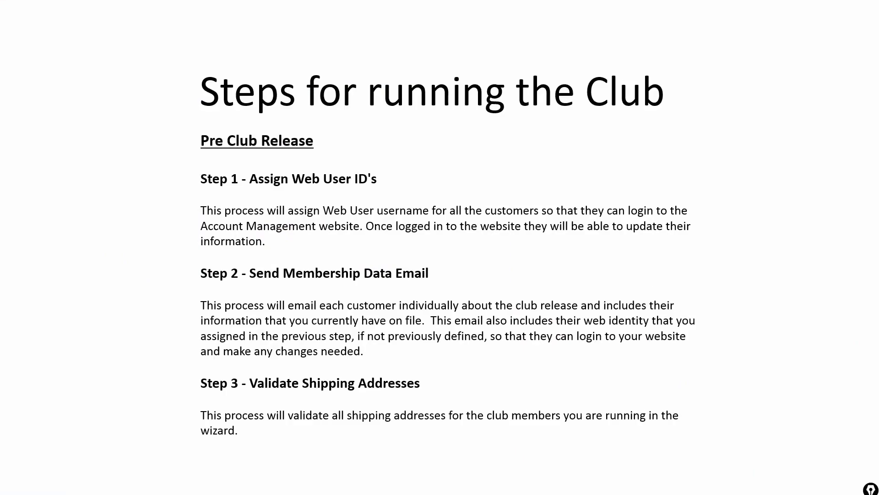
pyautogui.press('Right')
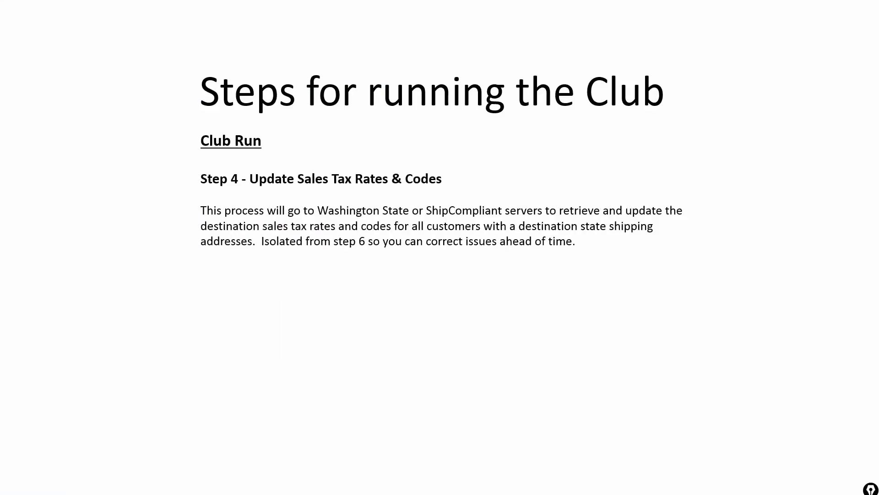
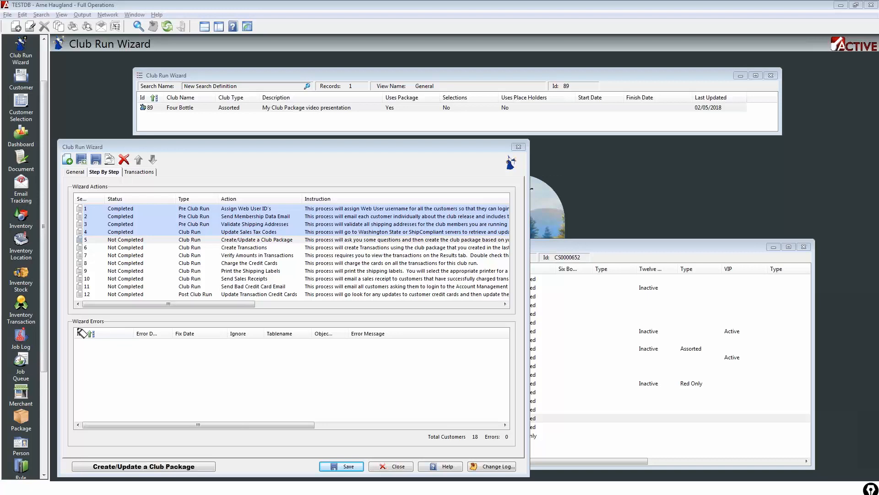
# - Check the Wizard Errors list of the Four Bottle run, crossing it with two highlighter strokes and clearing them
pyautogui.moveTo(82, 330); pyautogui.dragTo(401, 386)
pyautogui.moveTo(350, 324); pyautogui.dragTo(82, 376)
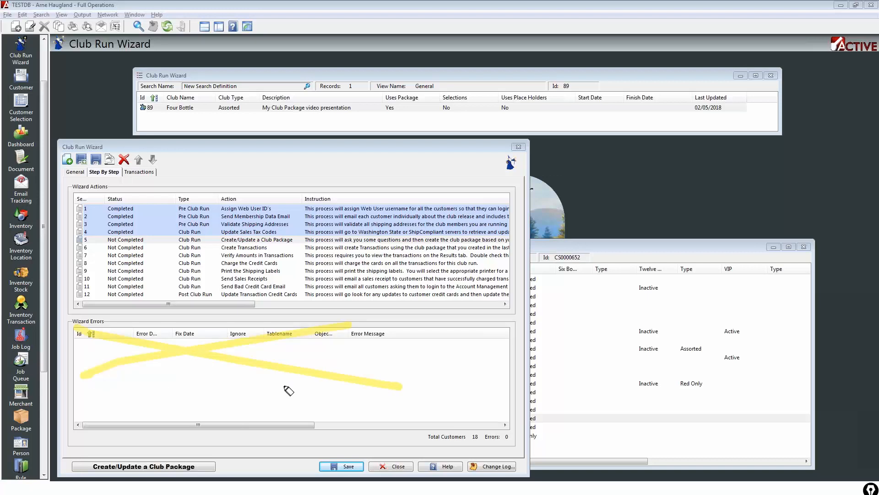
pyautogui.press('Escape')
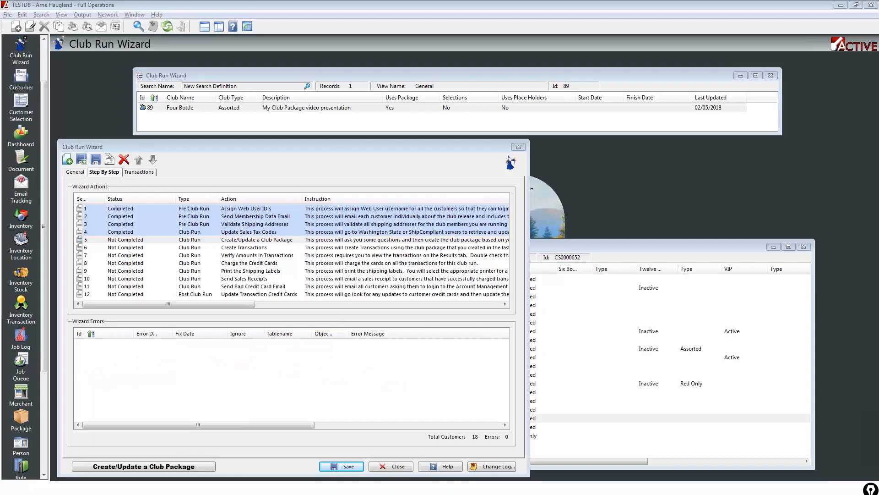
# - Switch to the PowerPoint slide show and advance it to the Step 5 - Create/Update a Club Package explanation
pyautogui.hotkey('alt', 'Tab')
pyautogui.hotkey('alt', 'Tab')
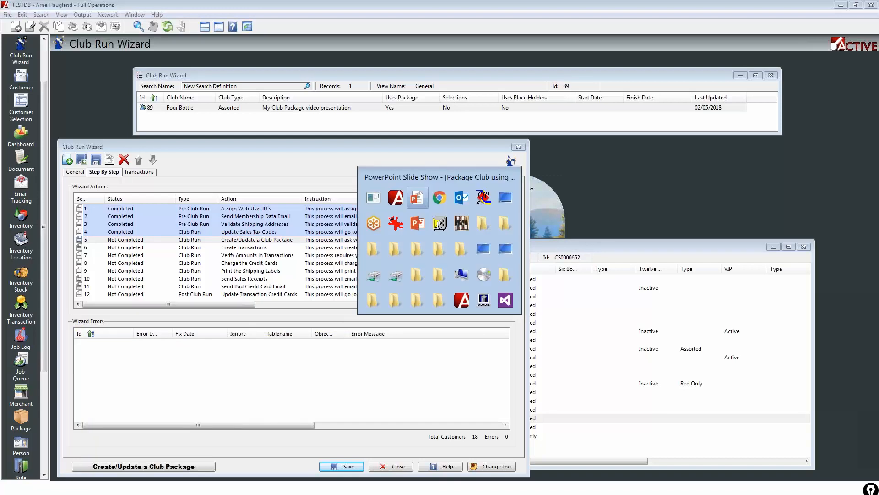
pyautogui.press('Right')
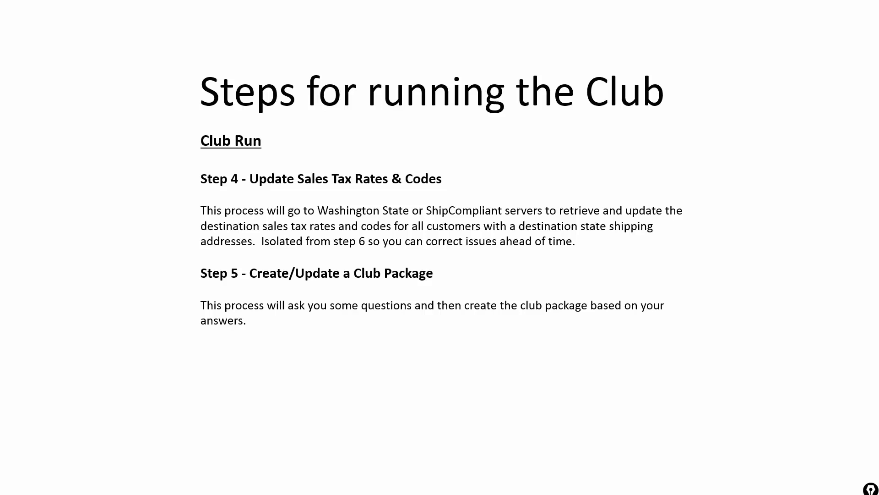
# - Return to the Club Run Wizard, start Create/Update a Club Package, and select the Template: 4 Bottle Club package template
pyautogui.hotkey('alt', 'Tab')
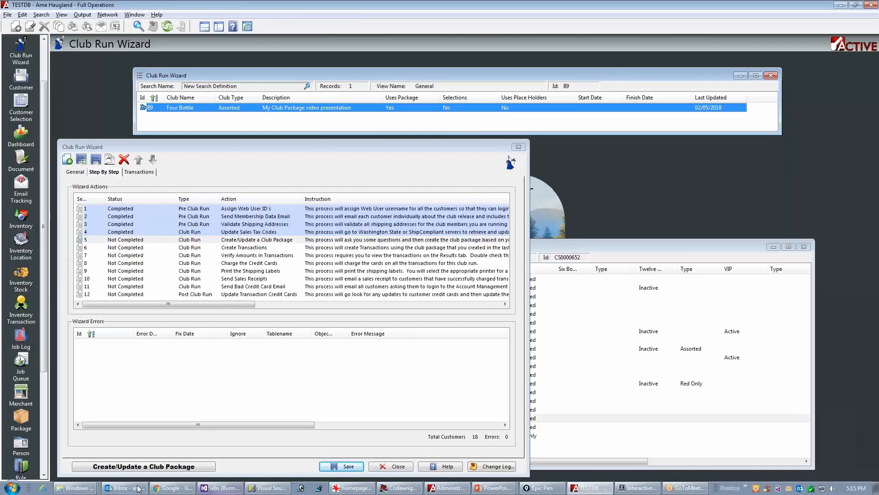
pyautogui.click(146, 467)
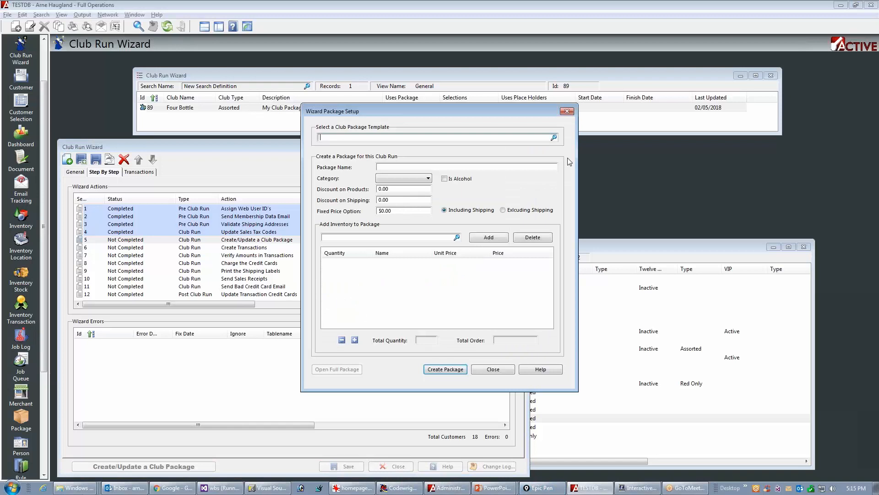
pyautogui.click(555, 138)
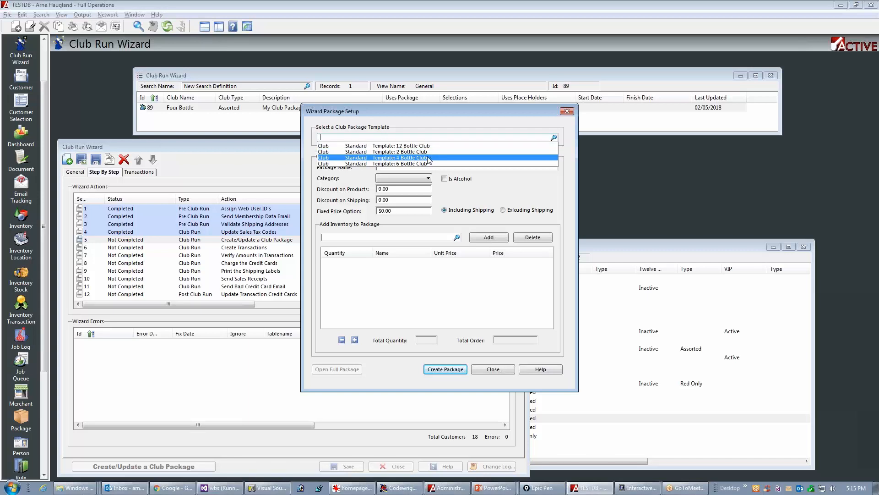
pyautogui.click(414, 158)
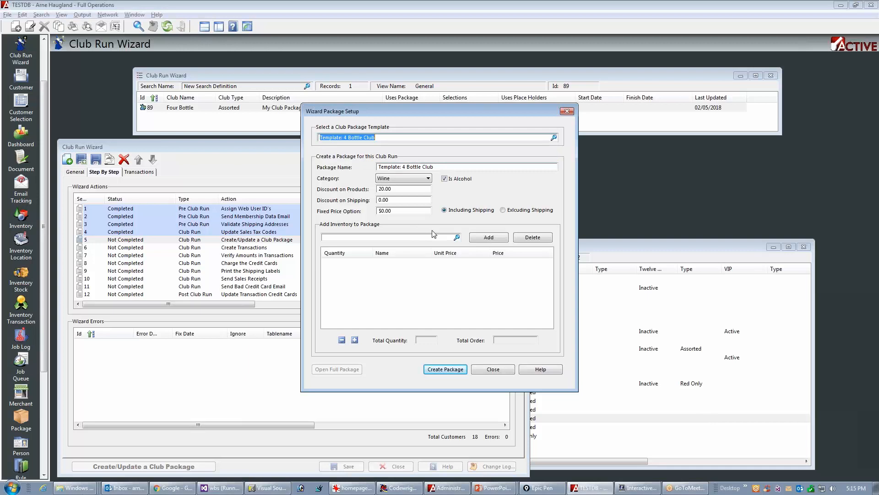
# - Add one Cab Sauv, 2009 DA Vineyard to the package, using the Napa inventory location
pyautogui.click(457, 237)
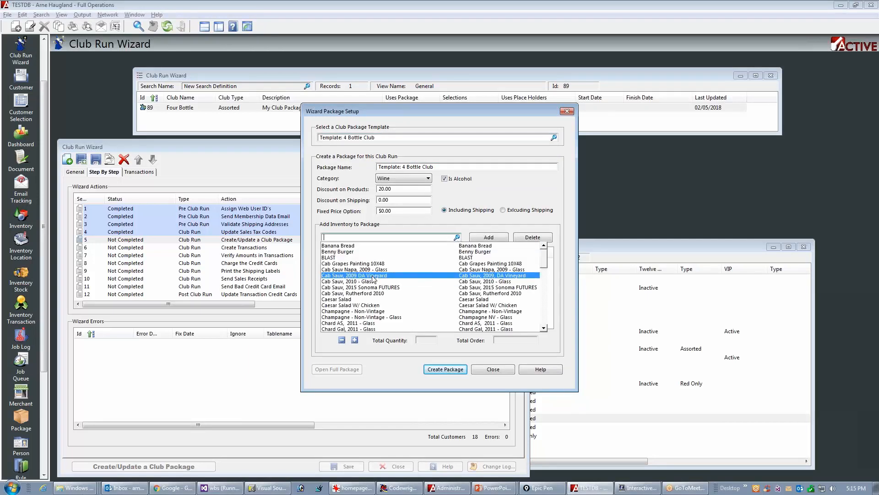
pyautogui.click(412, 276)
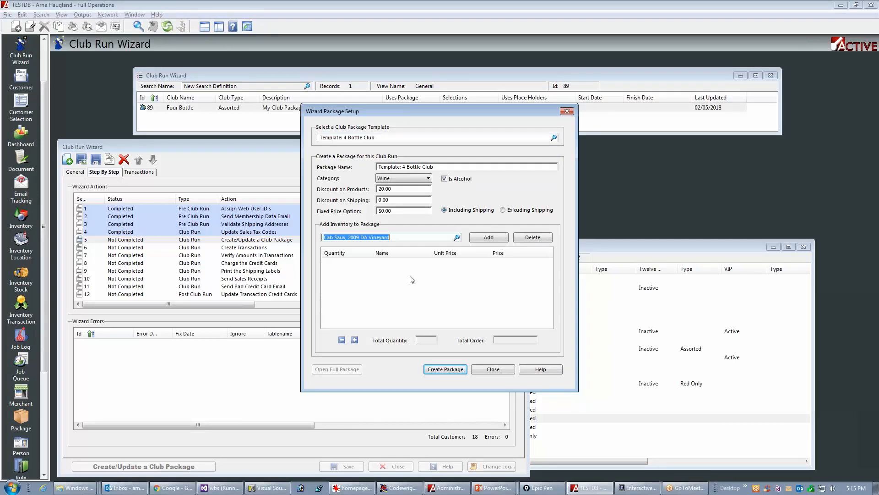
pyautogui.click(487, 239)
pyautogui.click(329, 252)
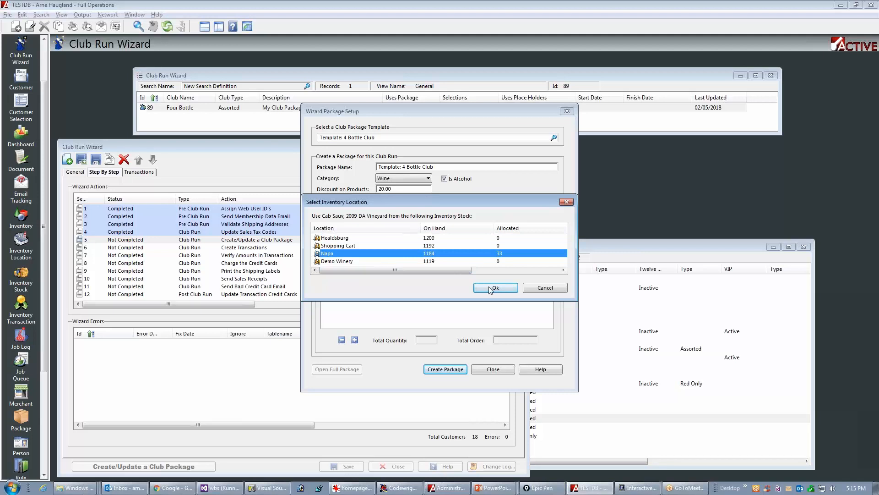
pyautogui.click(495, 288)
# - Add one Viognier, 2015 from the Napa inventory location and create the club package
pyautogui.click(349, 236)
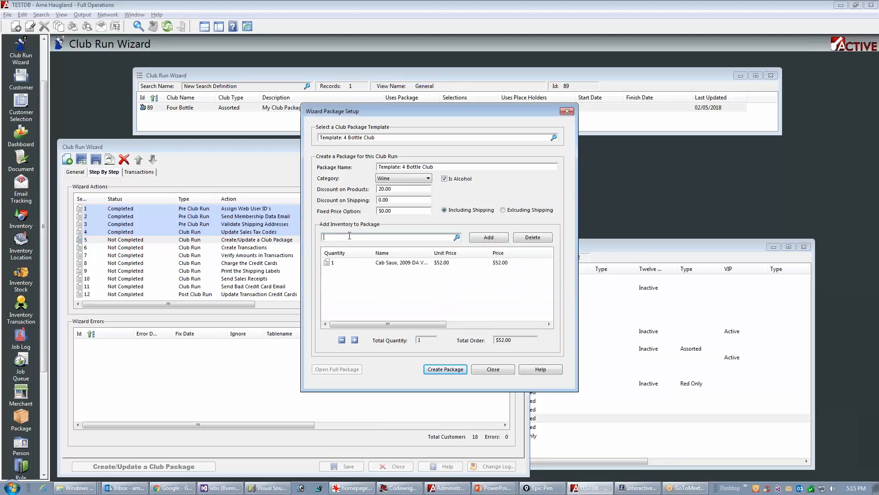
pyautogui.write('v')
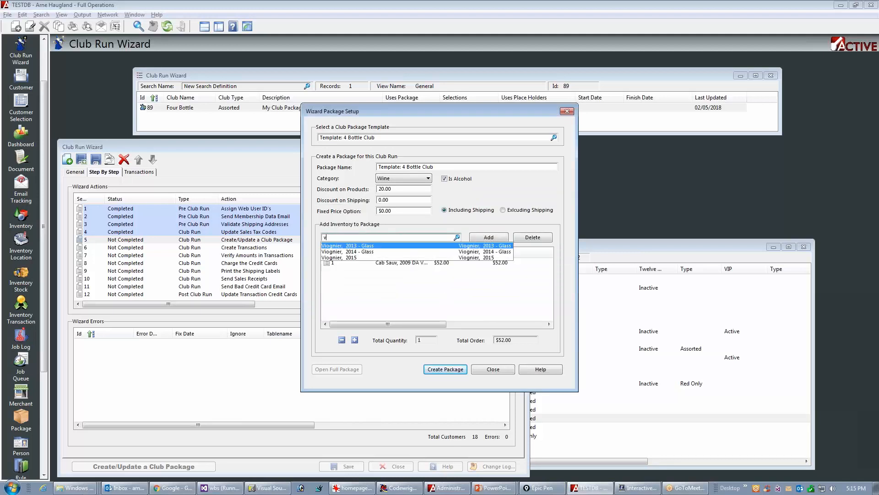
pyautogui.click(337, 253)
pyautogui.click(488, 238)
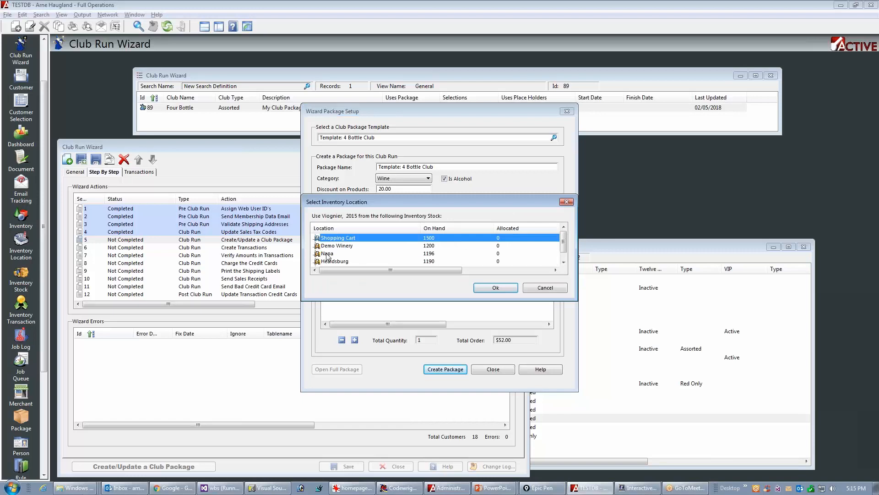
pyautogui.click(328, 253)
pyautogui.click(516, 287)
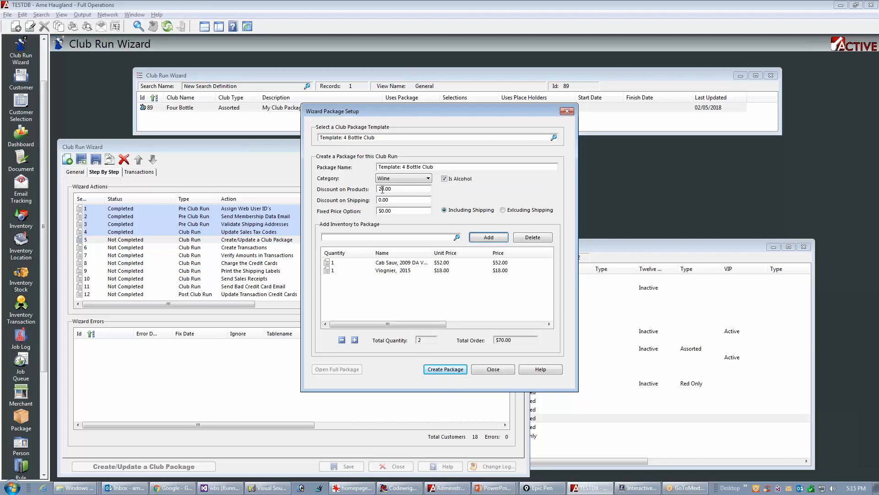
pyautogui.click(439, 369)
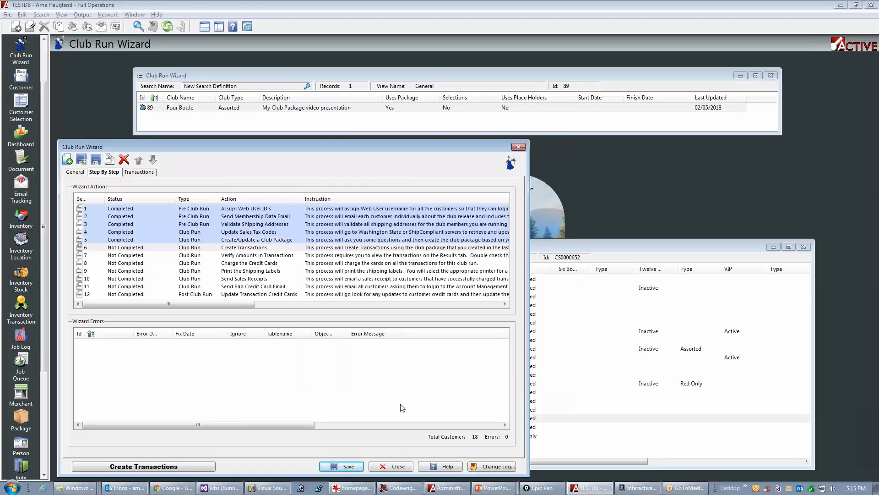
# - Switch to the PowerPoint slide show and advance it to the Step 6 - Create Transactions explanation
pyautogui.hotkey('alt', 'Tab')
pyautogui.hotkey('alt', 'Tab')
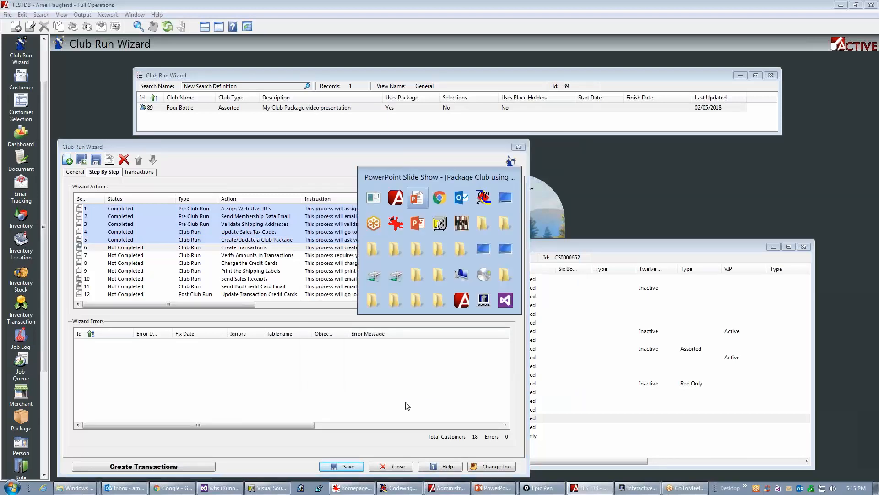
pyautogui.press('Right')
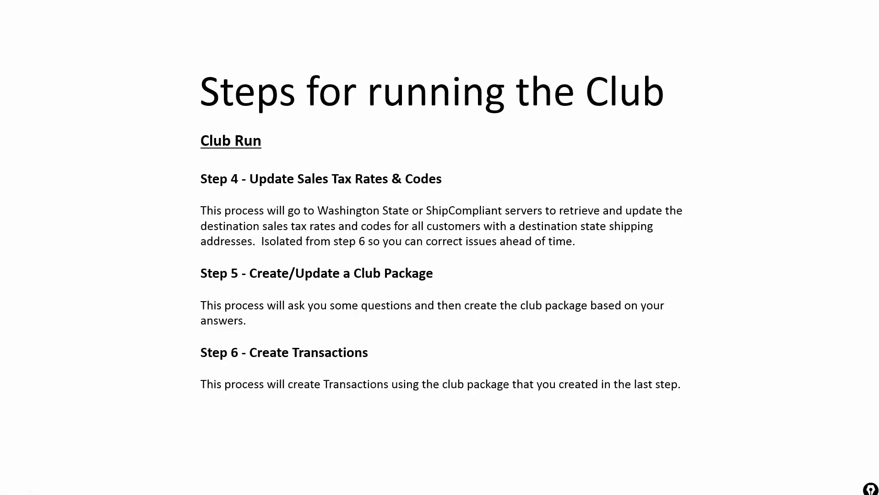
# - Return to the Club Run Wizard, run Create Transactions for the Four Bottle club, and highlight that action's status
pyautogui.hotkey('alt', 'Tab')
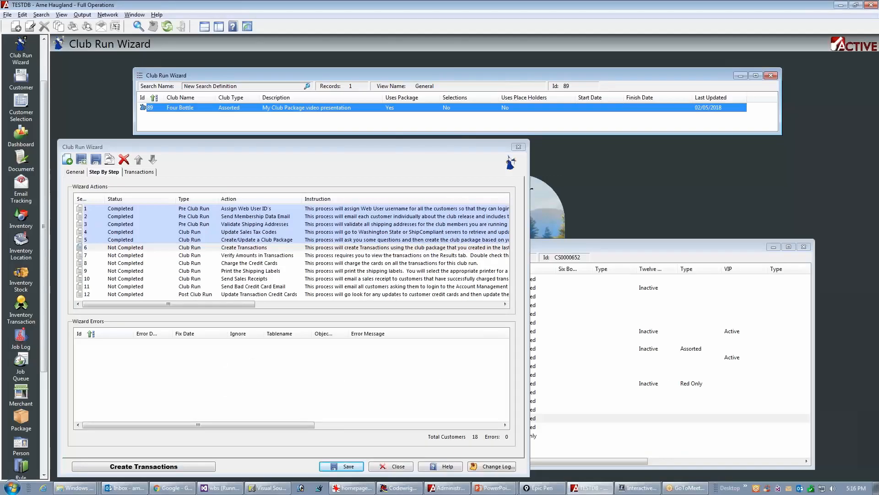
pyautogui.click(140, 467)
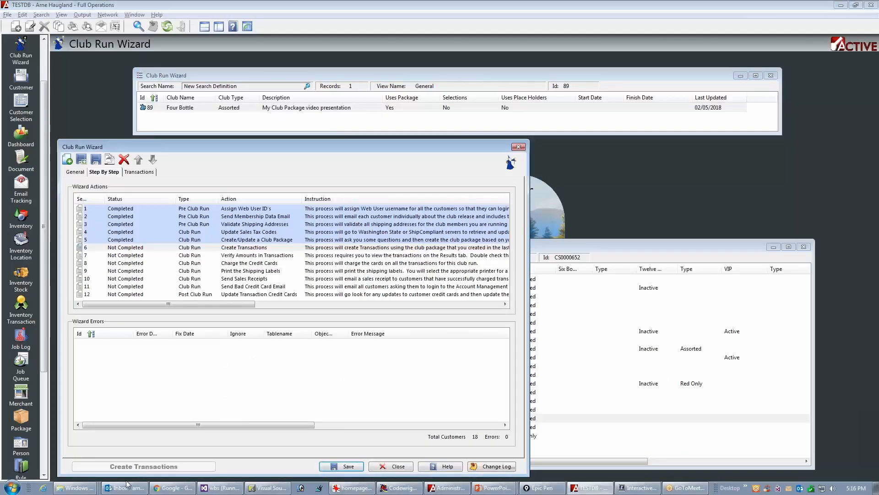
pyautogui.hotkey('ctrl', 'shift', '4')
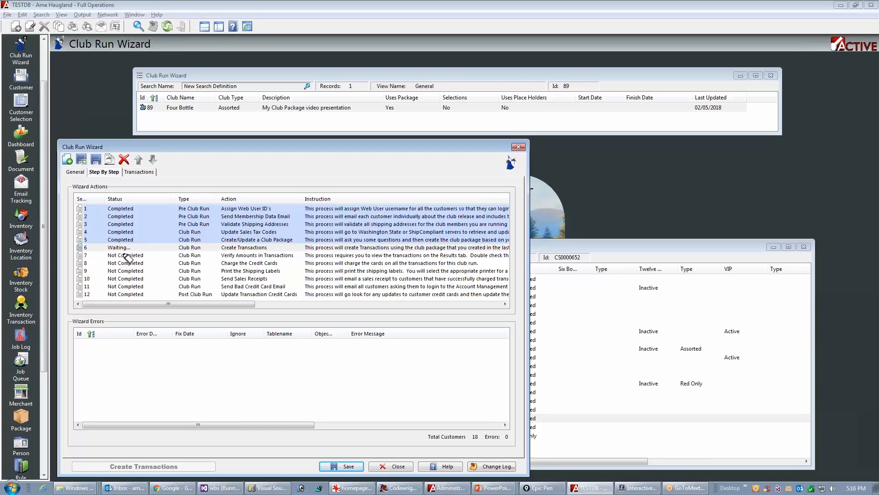
pyautogui.moveTo(103, 245); pyautogui.dragTo(117, 246)
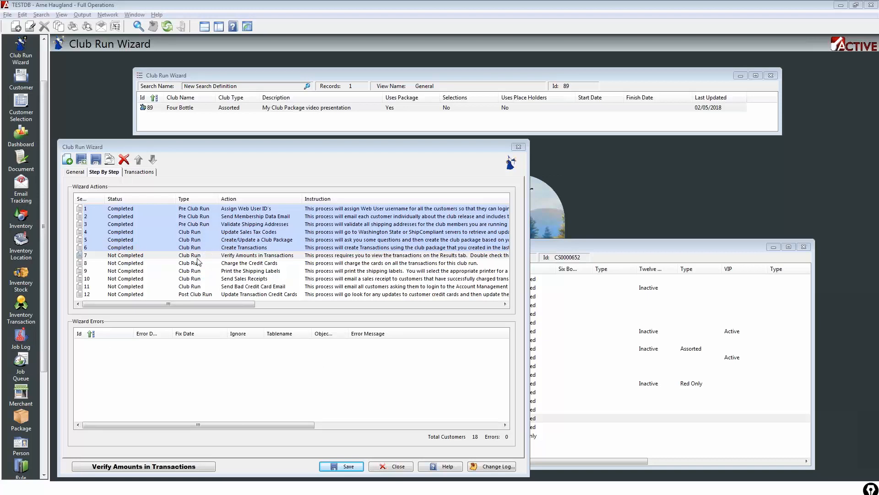
# - Switch to the PowerPoint slide show and advance it to the Step 7 - Verify Amounts in Transactions explanation
pyautogui.hotkey('alt', 'Tab')
pyautogui.hotkey('alt', 'Tab')
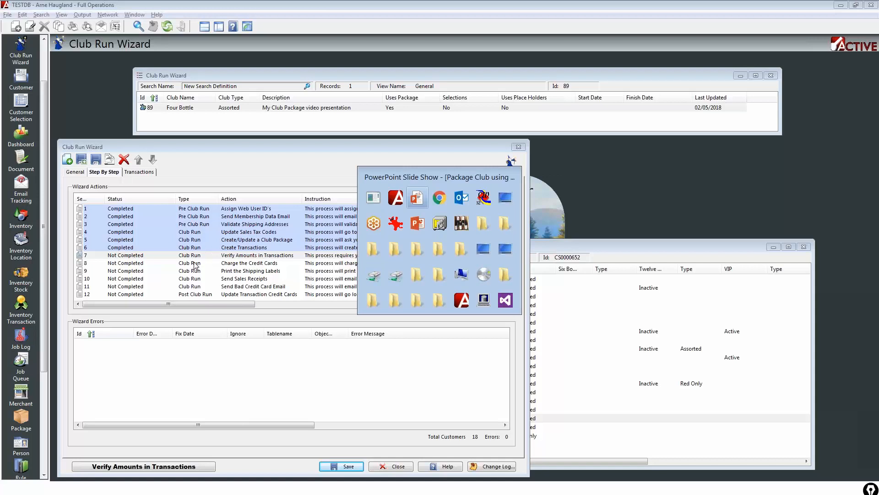
pyautogui.press('Right')
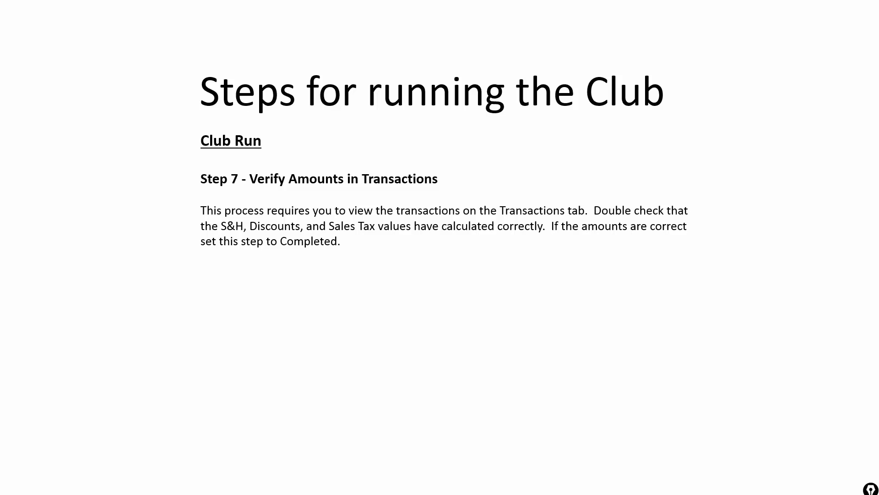
# - Return to the Club Run Wizard, open the club run's transactions list, and widen the window to show all its columns
pyautogui.hotkey('alt', 'Tab')
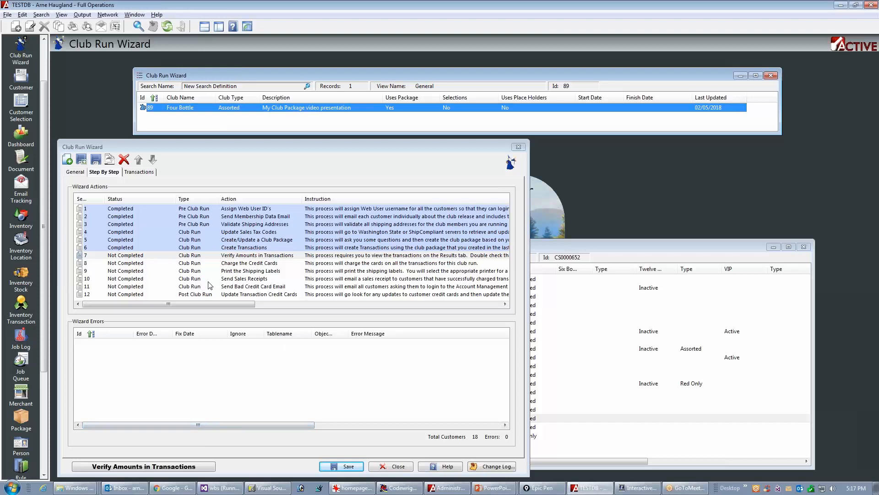
pyautogui.click(139, 172)
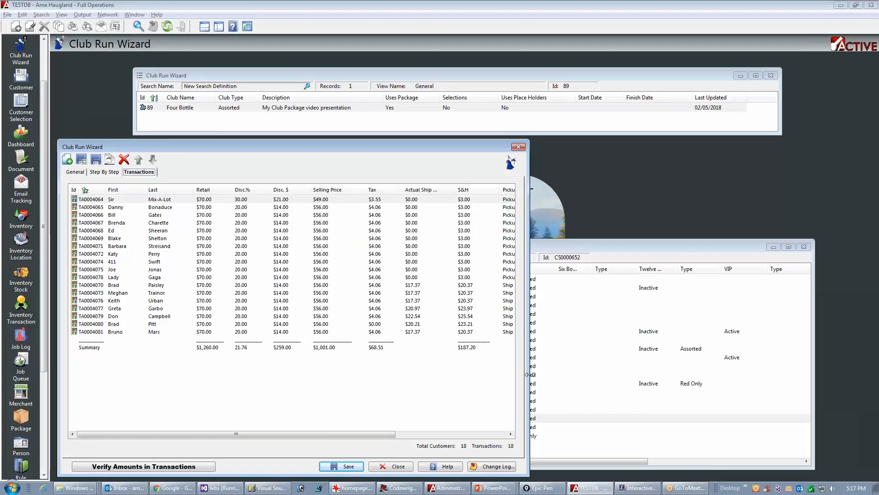
pyautogui.moveTo(529, 375); pyautogui.dragTo(711, 376)
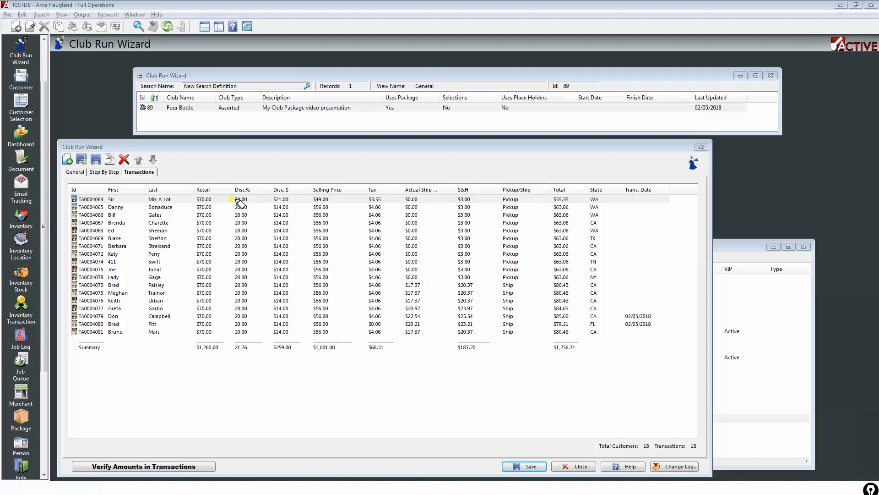
# - Examine the transactions' discount, tax, state and S&H amounts for shipped and pickup orders, marking them with the highlighter
pyautogui.moveTo(230, 199); pyautogui.dragTo(247, 199)
pyautogui.moveTo(369, 324); pyautogui.dragTo(381, 323)
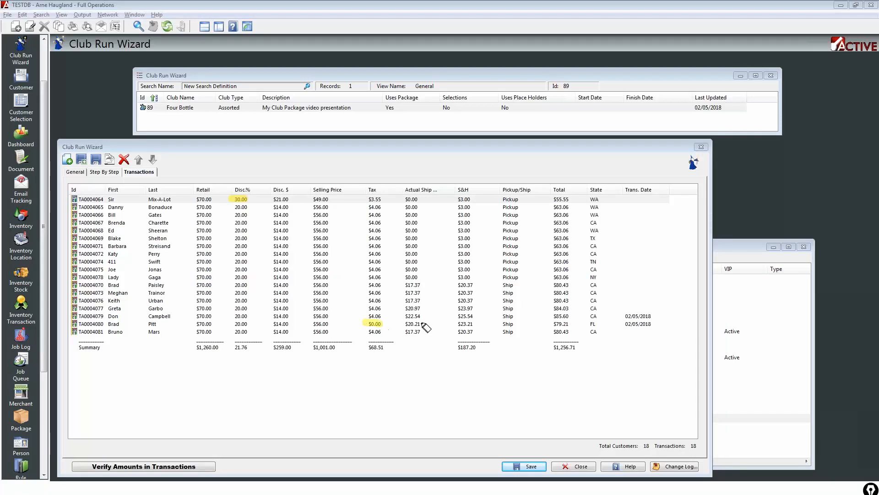
pyautogui.moveTo(586, 324); pyautogui.dragTo(600, 323)
pyautogui.moveTo(457, 285); pyautogui.dragTo(476, 285)
pyautogui.moveTo(457, 332); pyautogui.dragTo(485, 330)
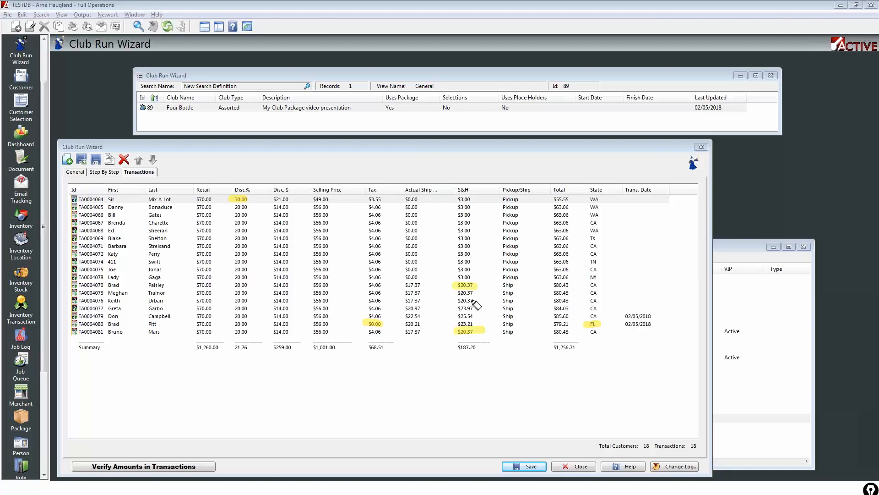
pyautogui.moveTo(454, 285)
pyautogui.mouseDown()
pyautogui.moveTo(442, 338)
pyautogui.moveTo(457, 337)
pyautogui.mouseUp()
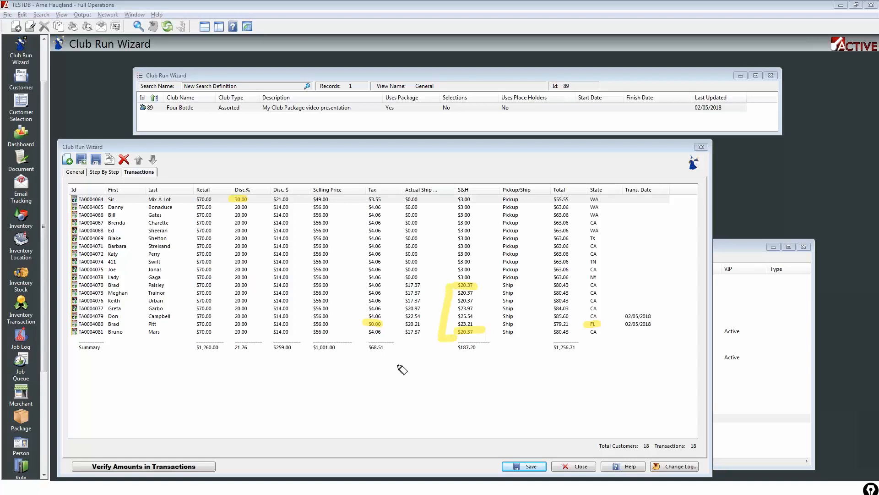
pyautogui.click(448, 200)
pyautogui.moveTo(447, 201)
pyautogui.mouseDown()
pyautogui.moveTo(444, 293)
pyautogui.moveTo(460, 280)
pyautogui.mouseUp()
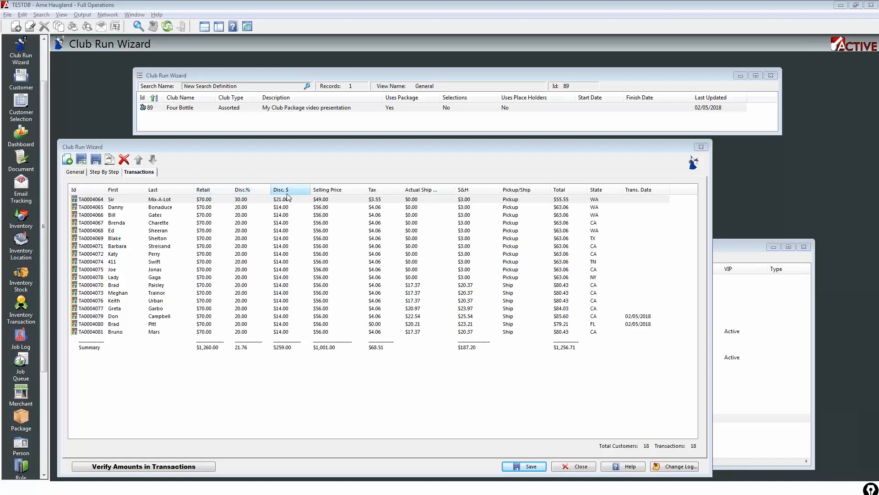
# - Sort the transactions list by Tax, by Pickup/Ship, and by S&H to check the amounts
pyautogui.click(383, 189)
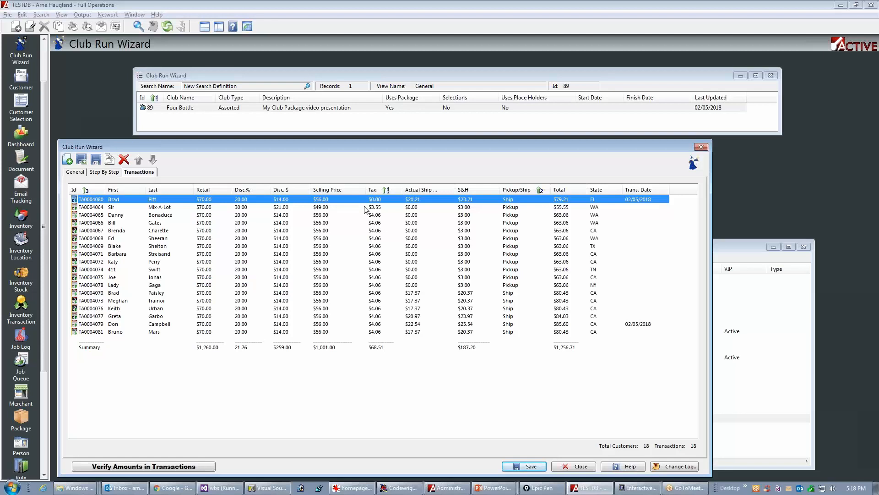
pyautogui.click(522, 188)
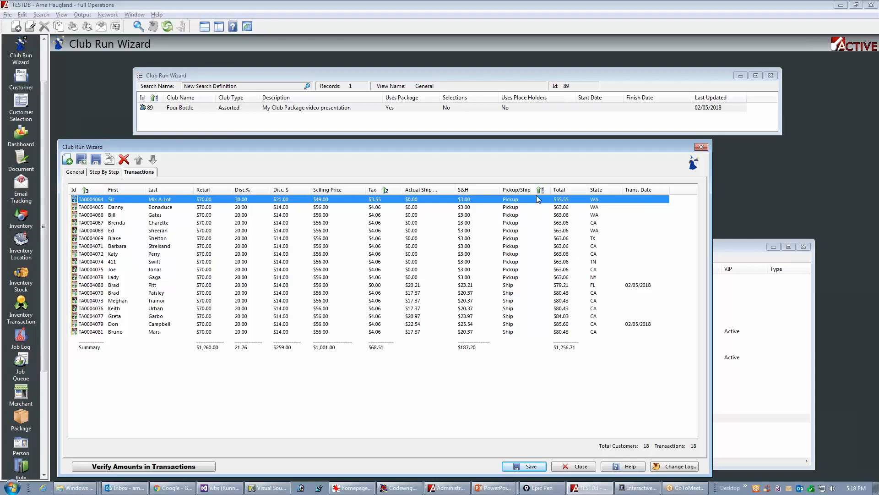
pyautogui.click(463, 188)
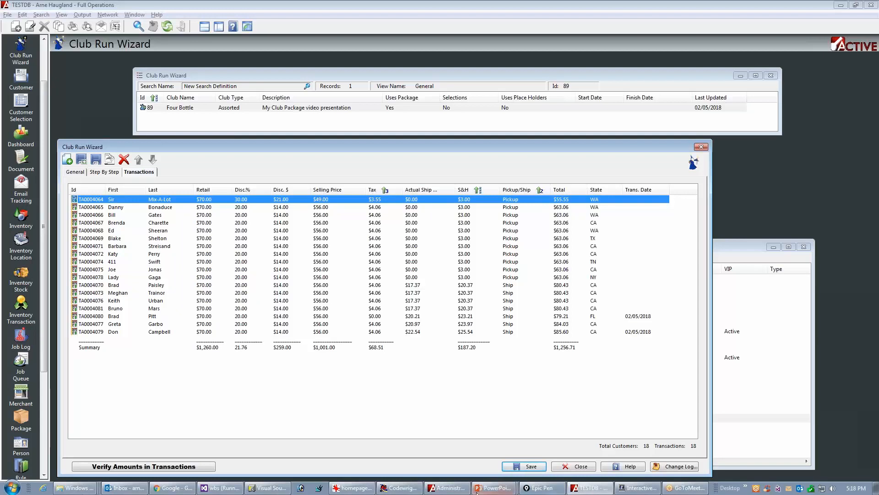
# - Run the Verify Amounts in Transactions step and confirm that the transaction amounts are correct
pyautogui.click(144, 467)
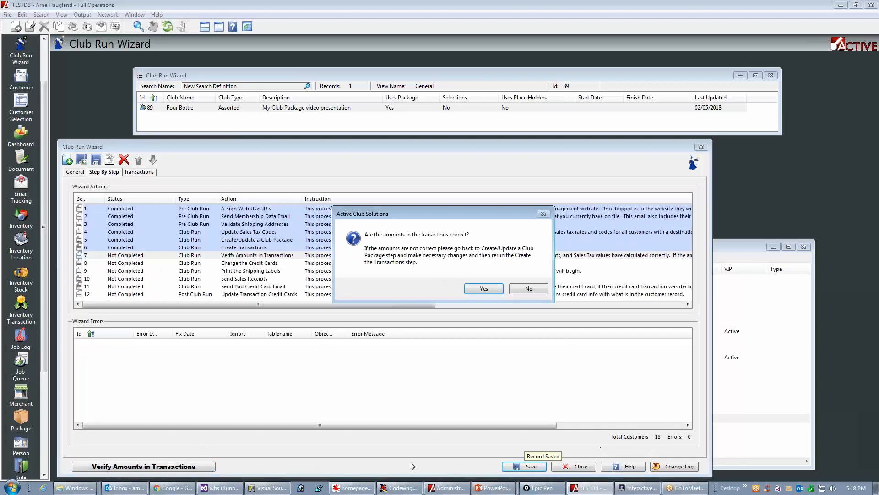
pyautogui.click(483, 289)
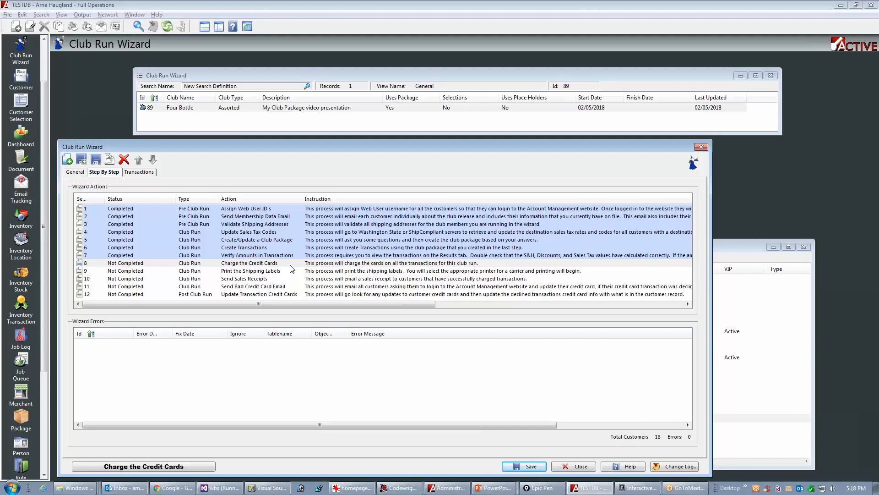
# - Switch to the PowerPoint slide show and advance it to the Step 8 - Charge the Credit Cards explanation
pyautogui.hotkey('alt', 'Tab')
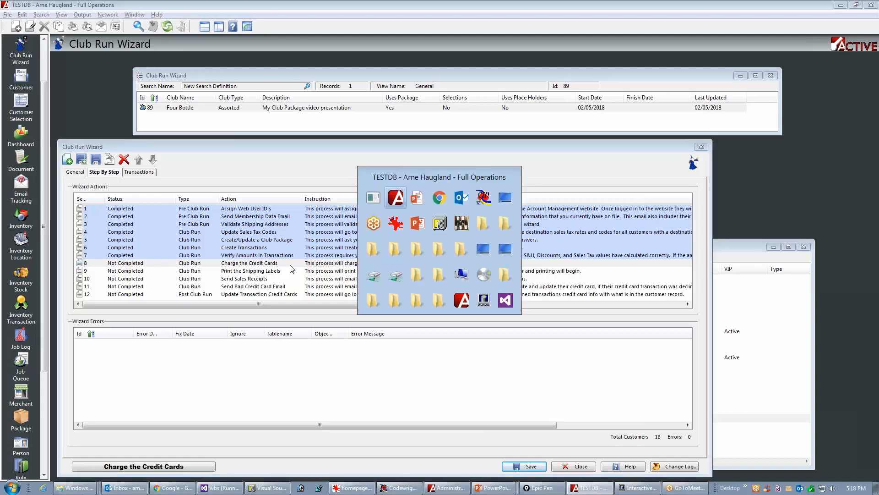
pyautogui.hotkey('alt', 'Tab')
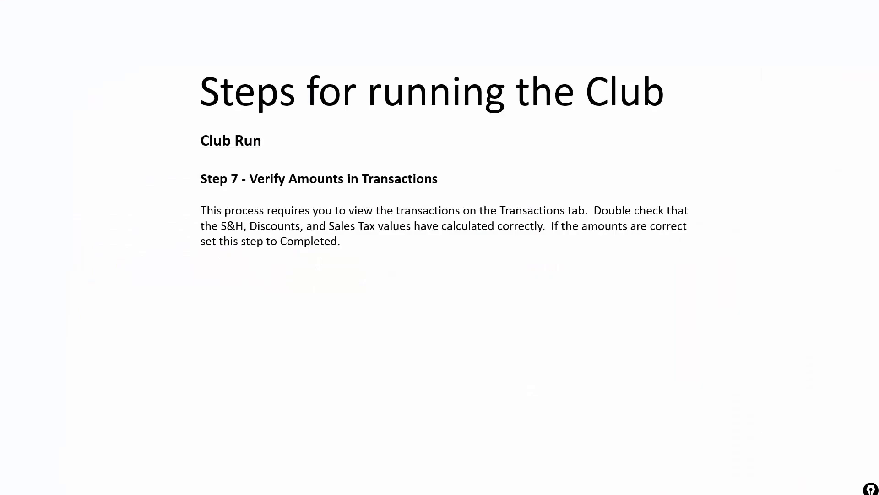
pyautogui.press('Right')
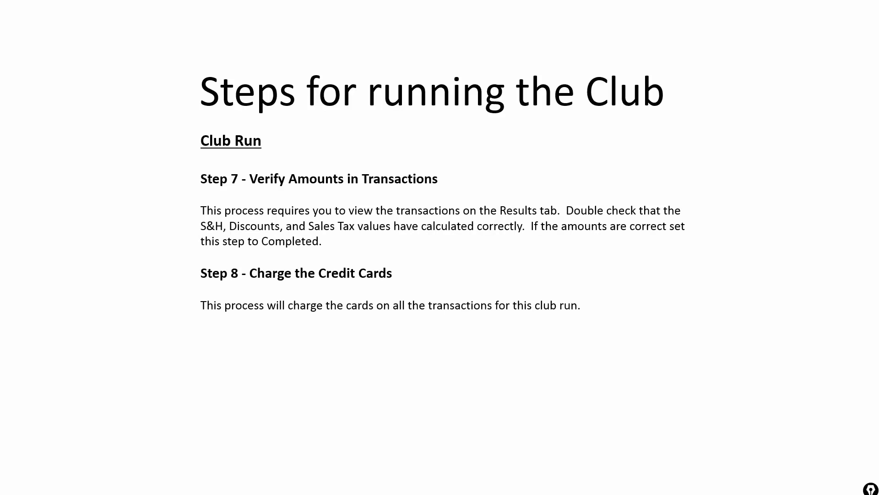
# - Return to the Club Run Wizard and run the Charge the Credit Cards step for the club run's transactions
pyautogui.hotkey('alt', 'Tab')
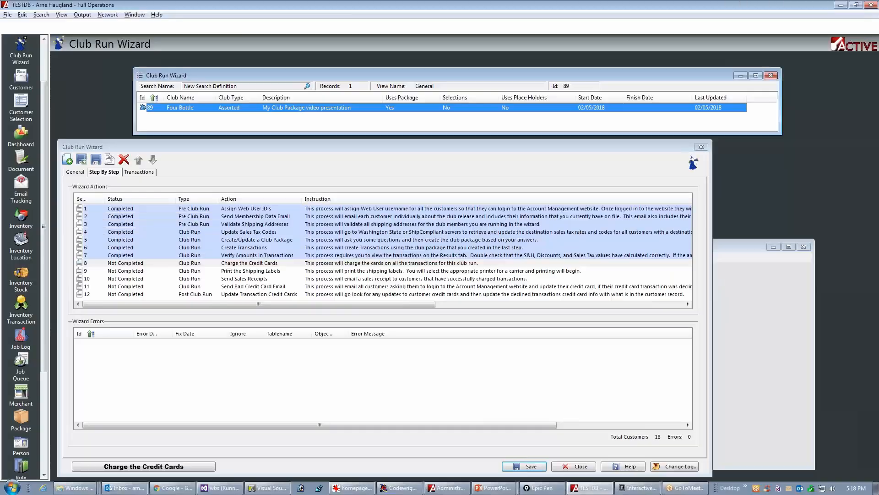
pyautogui.click(136, 468)
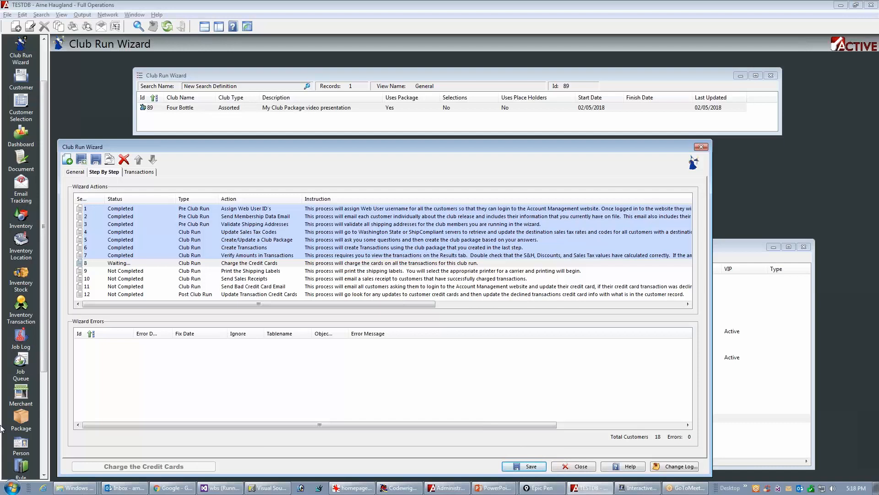
pyautogui.moveTo(105, 263); pyautogui.dragTo(144, 263)
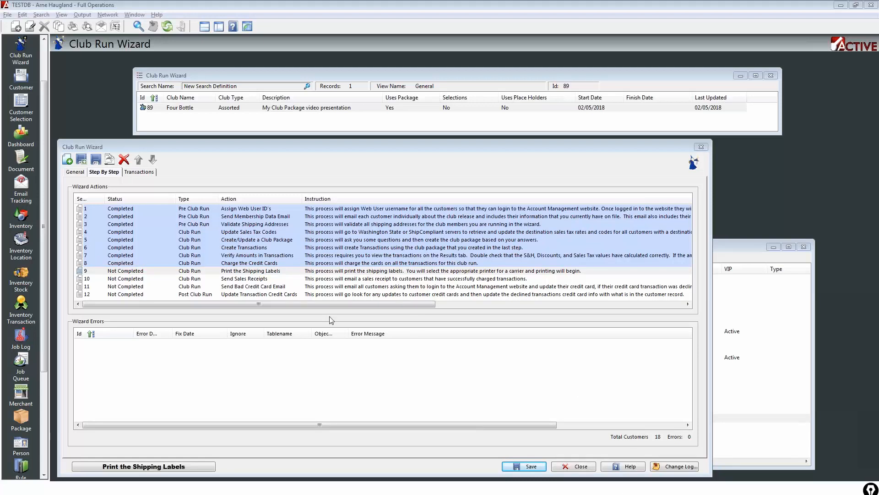
# - Switch to the PowerPoint slide show and advance it to the Step 9 - Print the Shipping Labels explanation
pyautogui.hotkey('alt', 'Tab')
pyautogui.hotkey('alt', 'Tab')
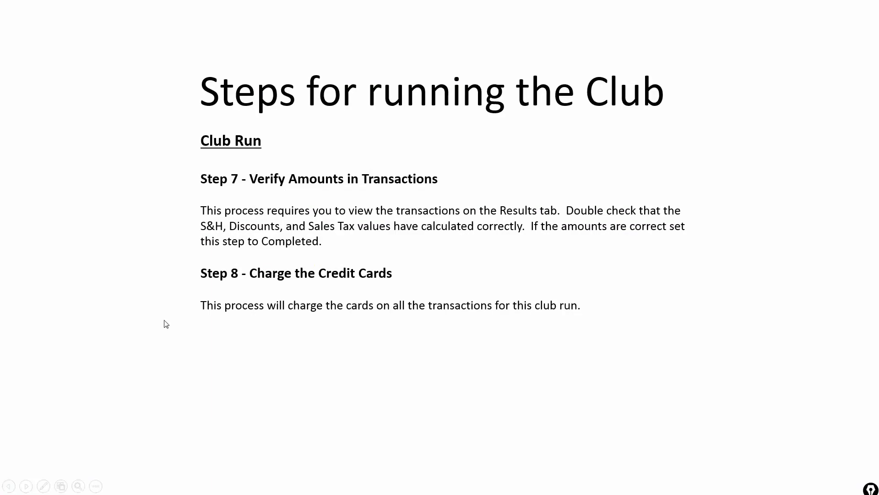
pyautogui.click(166, 325)
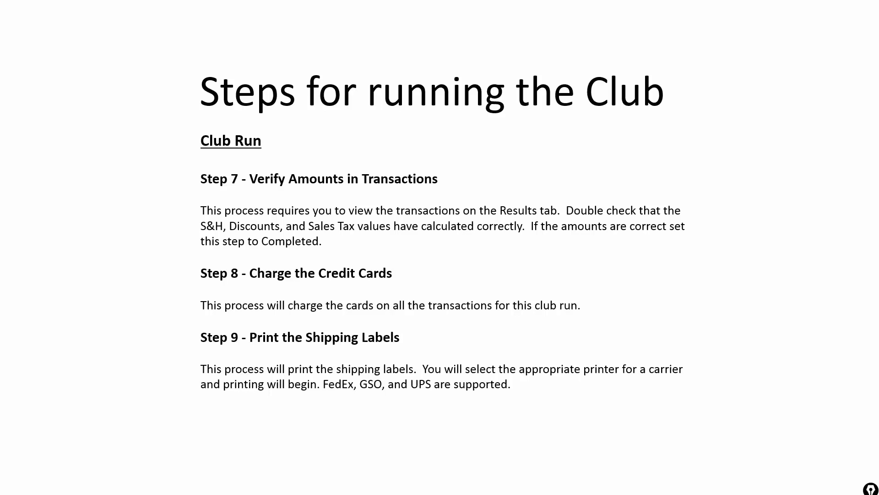
# - Return to the Club Run Wizard and start Print the Shipping Labels with shipper FedEx, printer type Zebra and label media Format 435 without doc
pyautogui.hotkey('alt', 'Tab')
pyautogui.hotkey('alt', 'Tab')
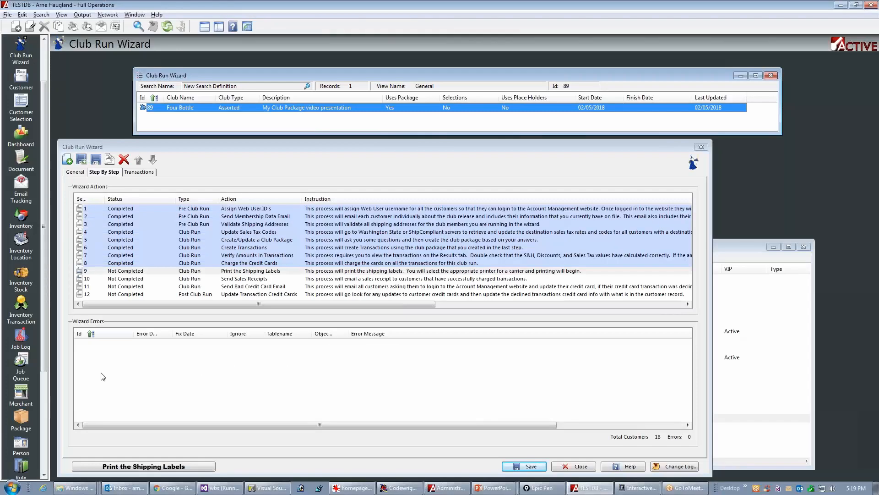
pyautogui.click(189, 466)
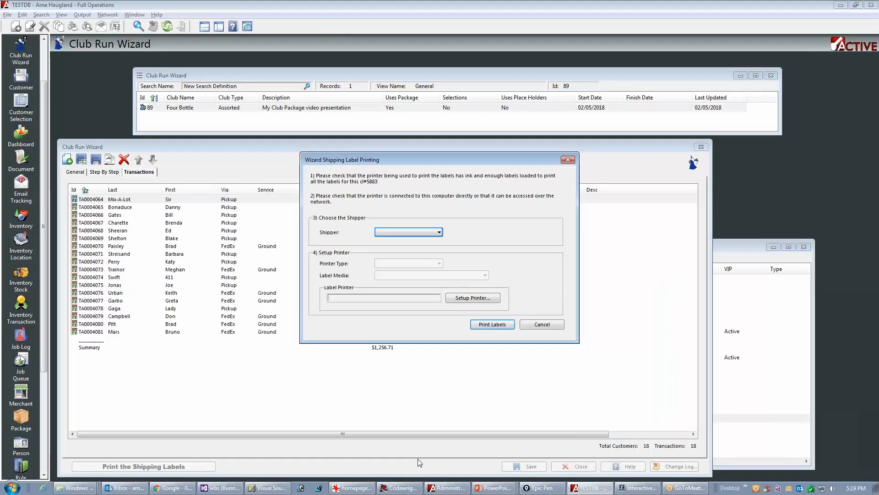
pyautogui.click(438, 232)
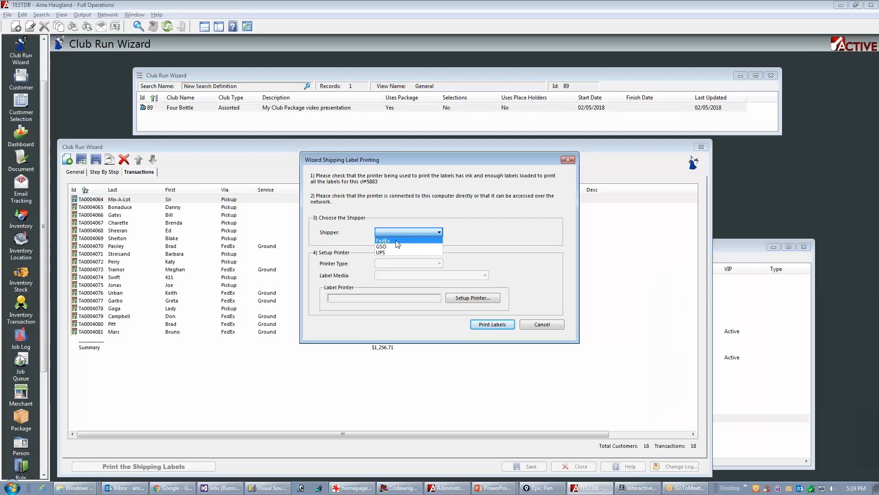
pyautogui.click(414, 239)
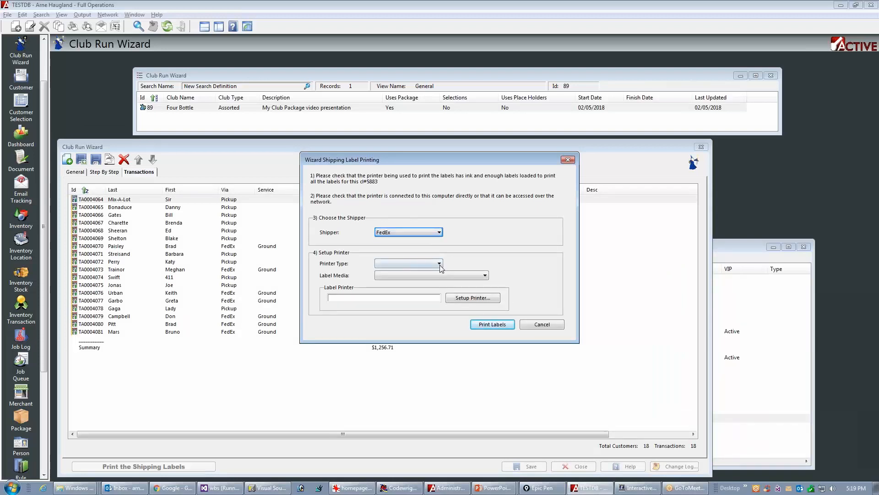
pyautogui.click(440, 264)
pyautogui.click(389, 295)
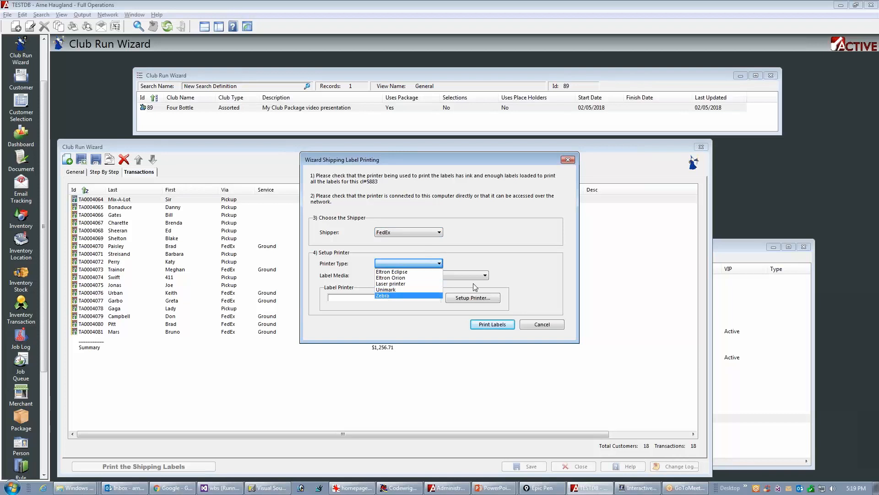
pyautogui.click(485, 276)
pyautogui.click(428, 299)
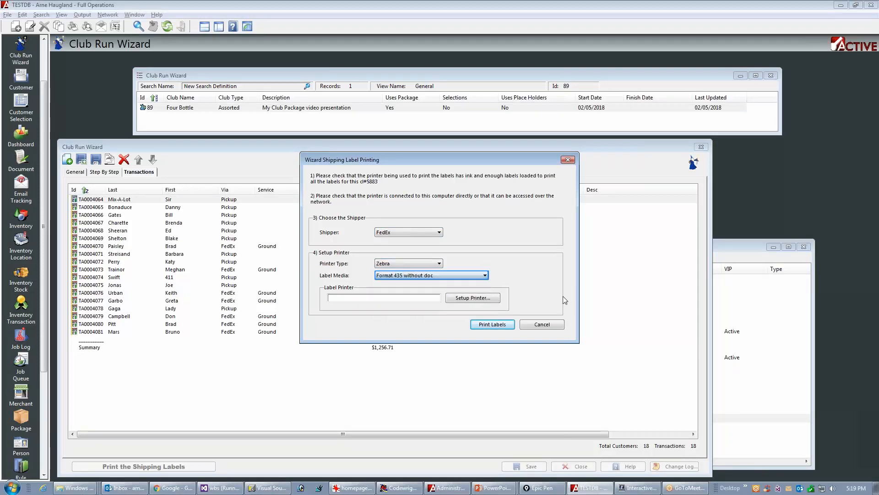
# - Set the label printer to ZDesigner LP 2844 (redirected 2), print the labels, and return to the wizard's step-by-step list
pyautogui.click(469, 300)
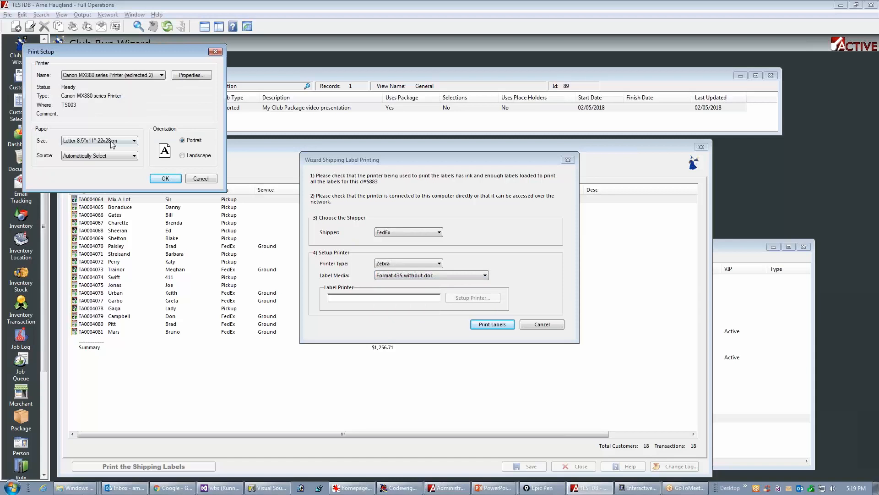
pyautogui.click(161, 75)
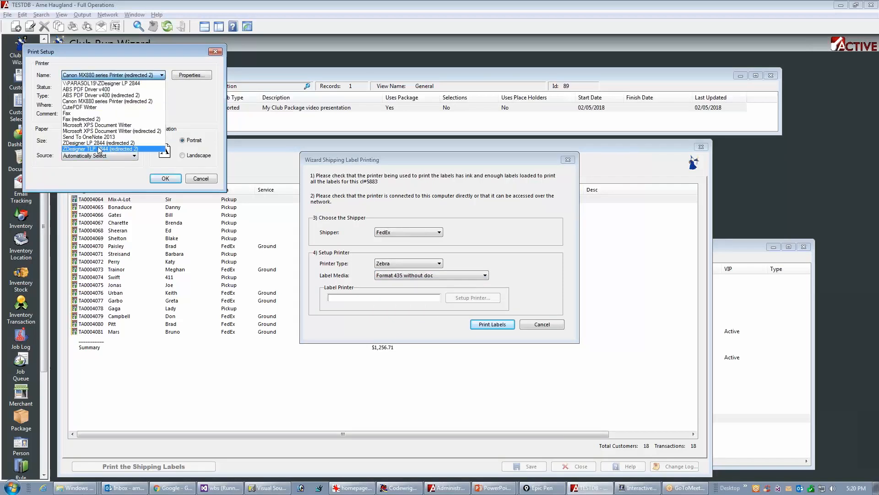
pyautogui.click(99, 143)
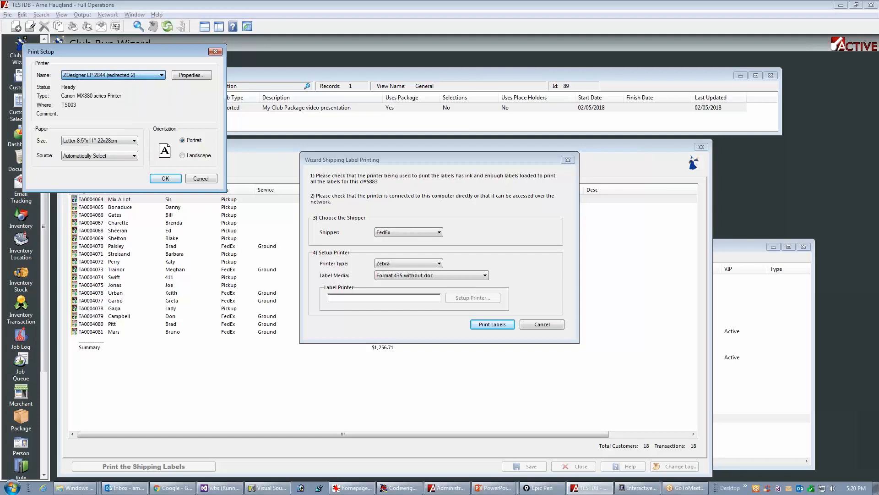
pyautogui.click(163, 178)
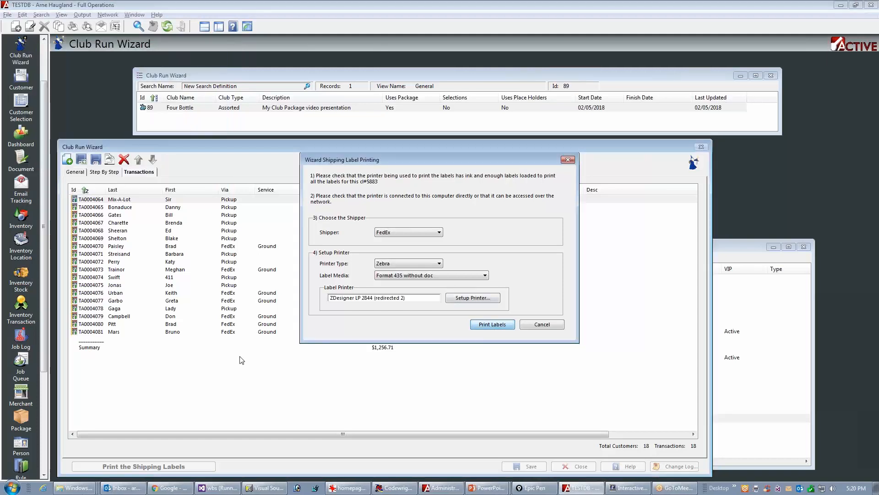
pyautogui.press('Return')
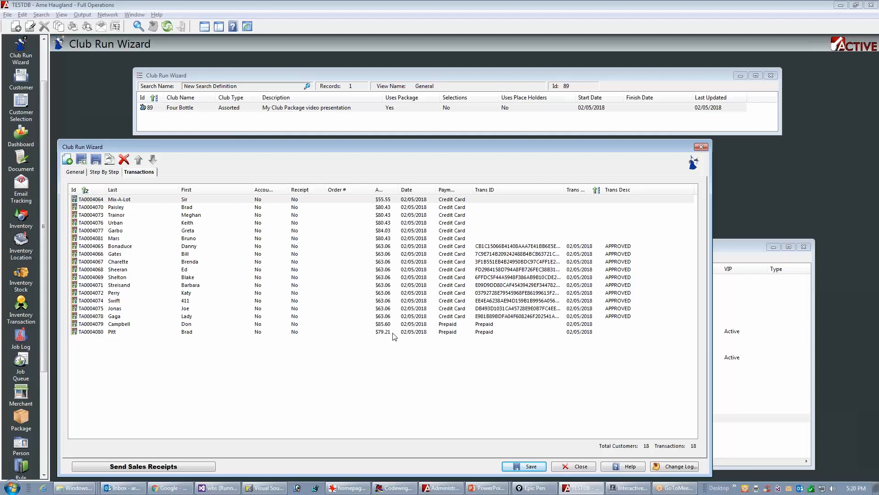
pyautogui.click(105, 172)
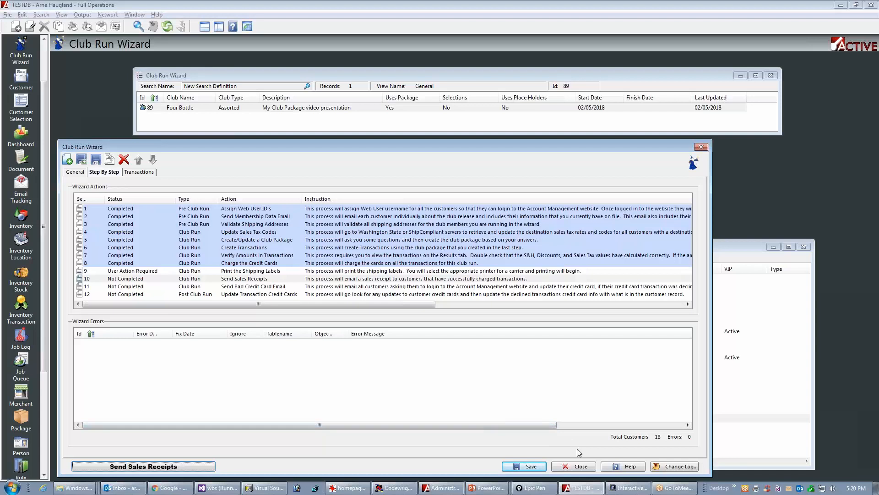
# - Switch to the PowerPoint slide show and advance it to the Step 10 - Send Sales Receipts explanation
pyautogui.hotkey('alt', 'Tab')
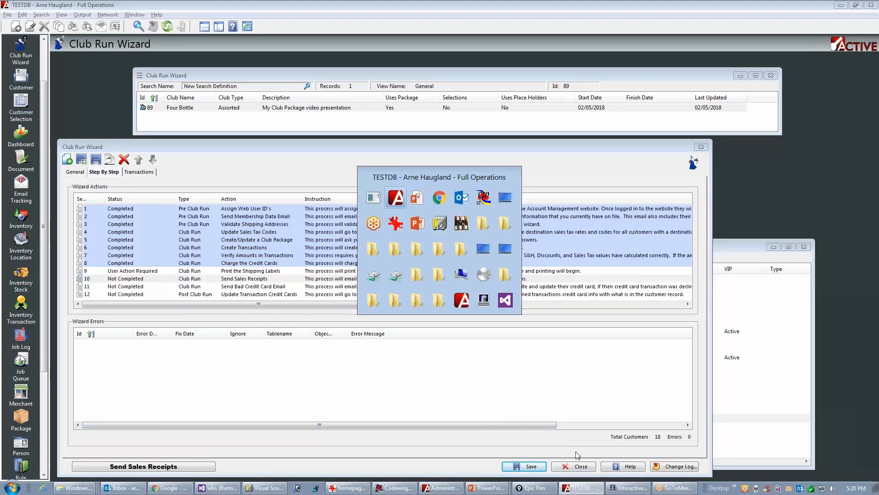
pyautogui.hotkey('alt', 'Tab')
pyautogui.press('Right')
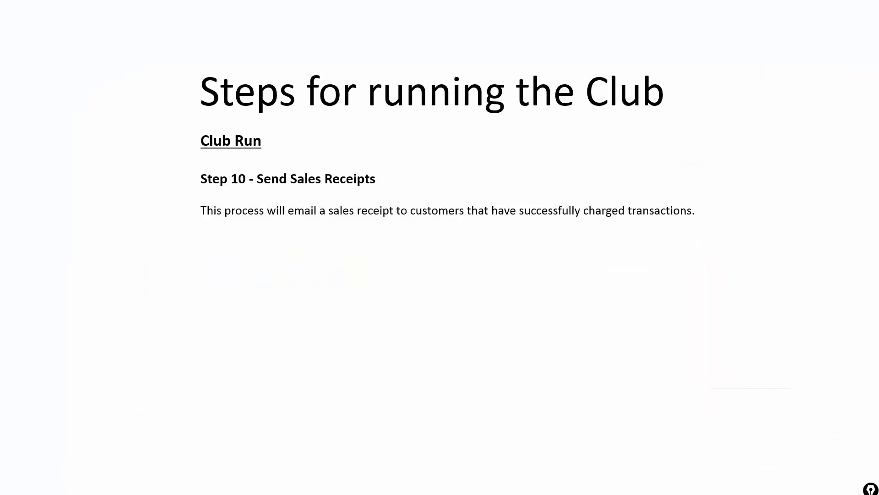
# - Return to the Club Run Wizard, start the Send Sales Receipts step, and preview the UPS and Pickup receipt templates
pyautogui.hotkey('alt', 'Tab')
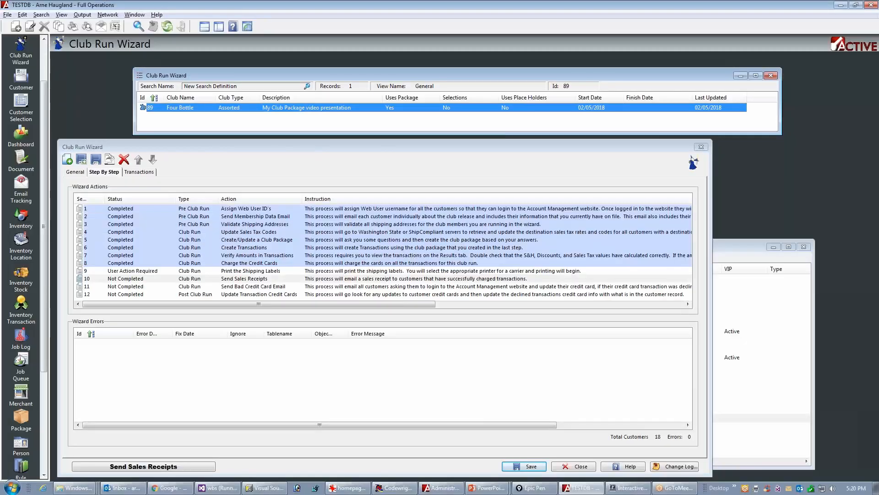
pyautogui.click(146, 466)
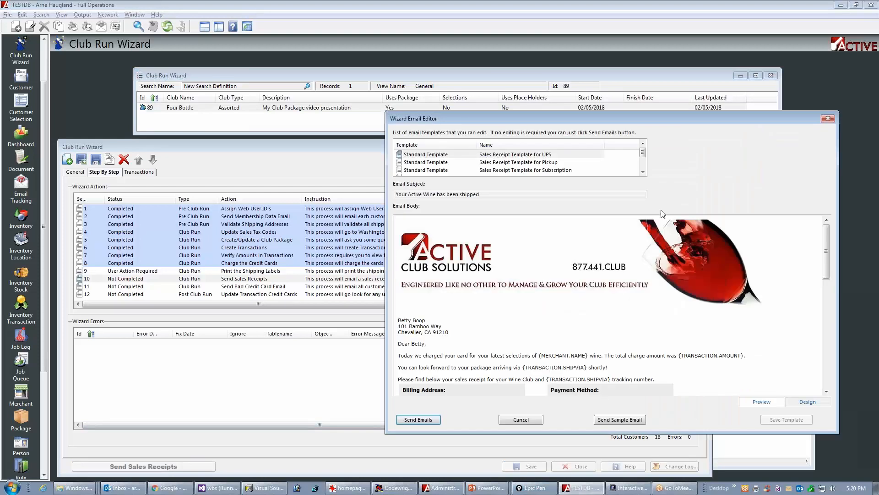
pyautogui.click(540, 156)
pyautogui.click(546, 163)
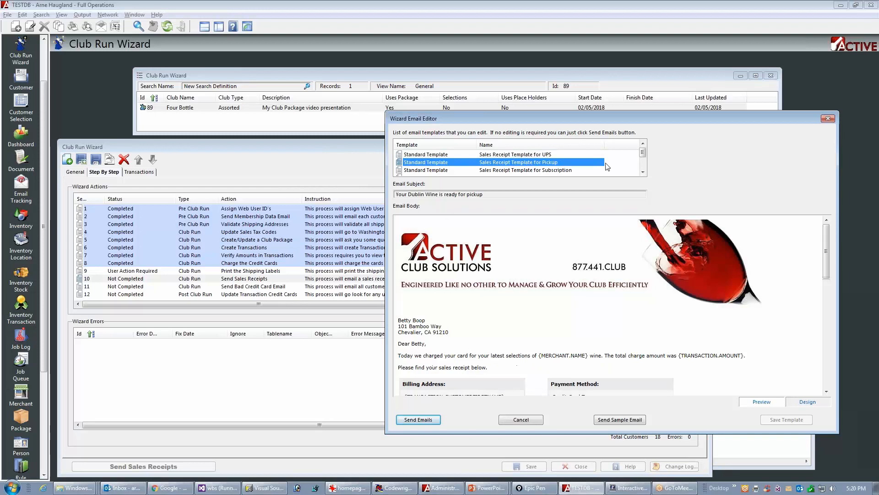
pyautogui.click(642, 166)
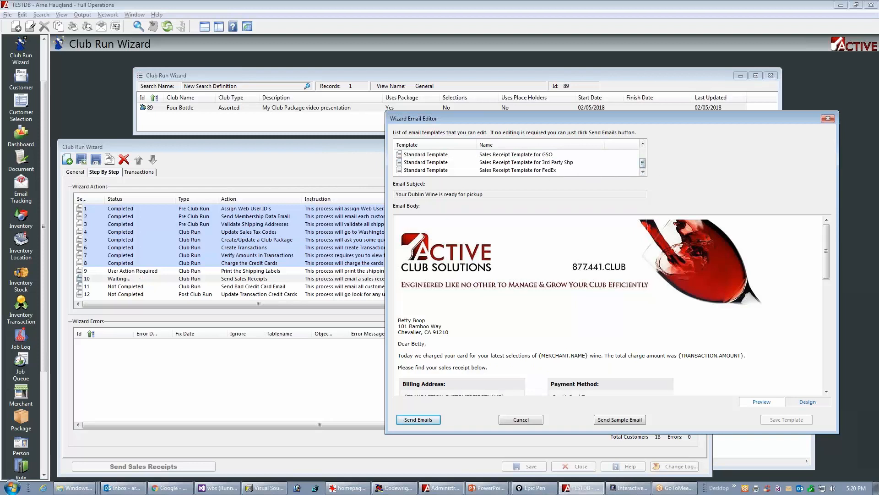
# - Review the Sales Receipt Template for FedEx and send a sample email of it
pyautogui.click(590, 171)
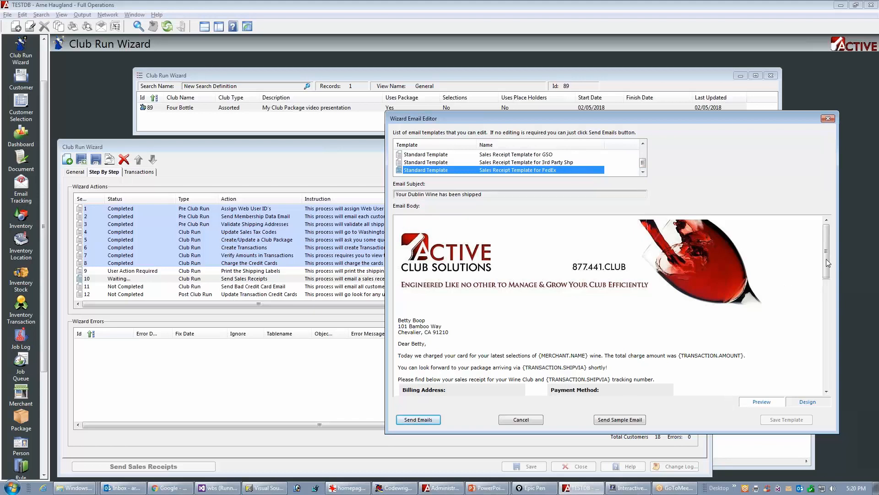
pyautogui.moveTo(826, 259); pyautogui.dragTo(820, 321)
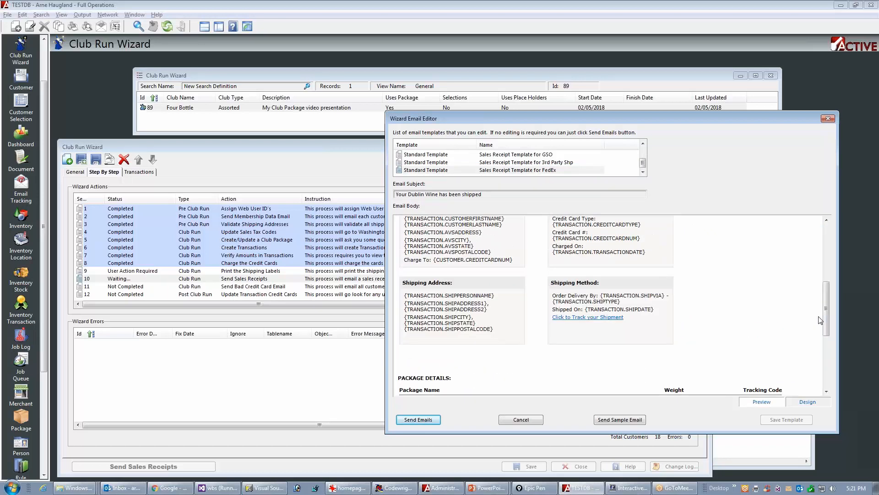
pyautogui.click(619, 420)
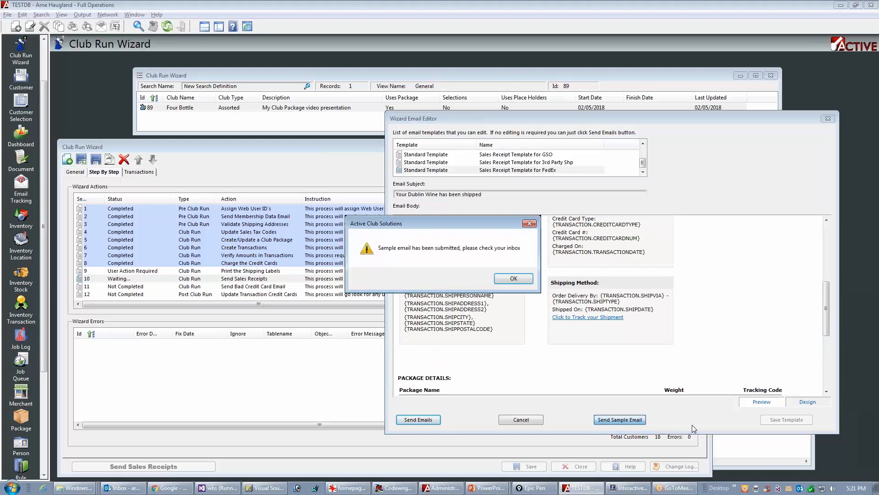
pyautogui.click(510, 280)
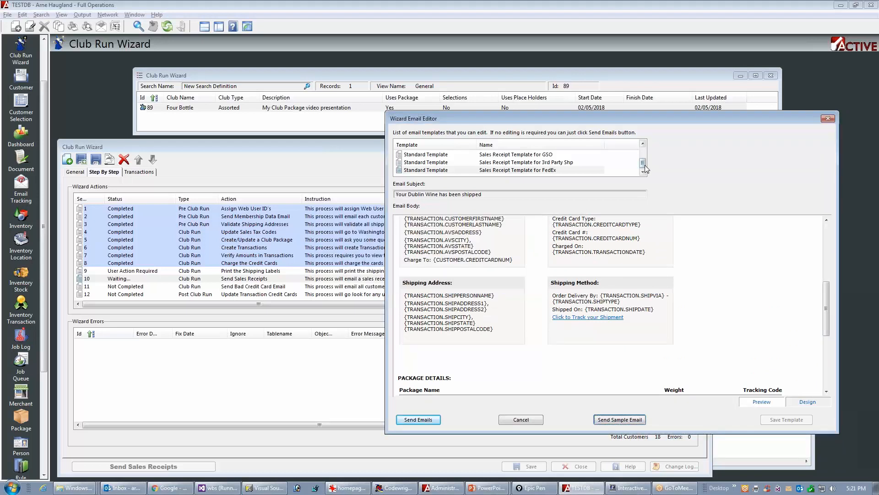
# - Select the Sales Receipt Template for Pickup and send a sample email of it
pyautogui.moveTo(646, 165); pyautogui.dragTo(646, 153)
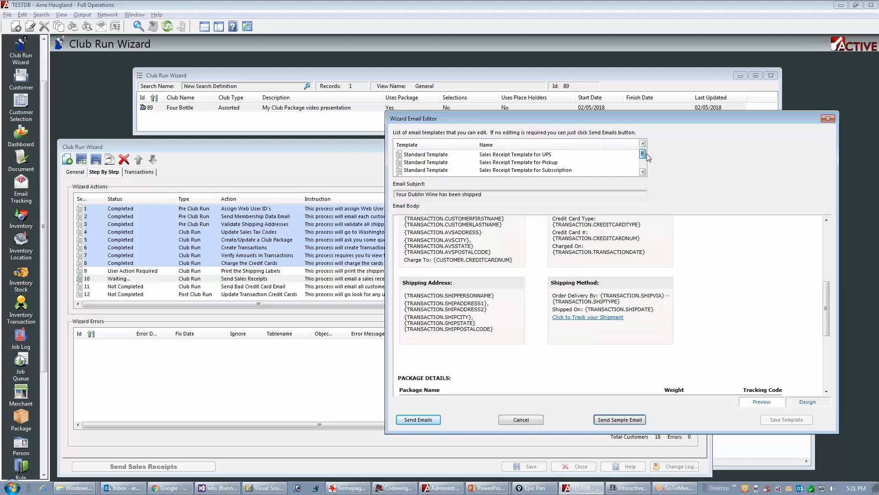
pyautogui.click(540, 163)
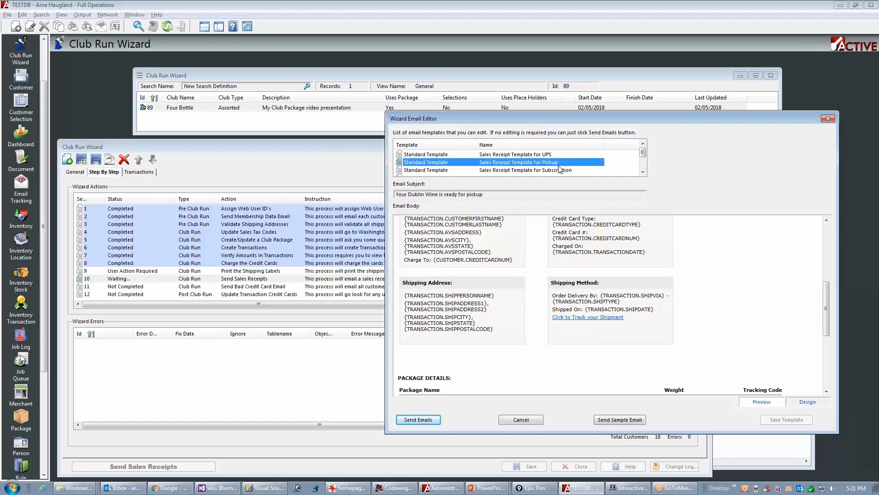
pyautogui.click(619, 423)
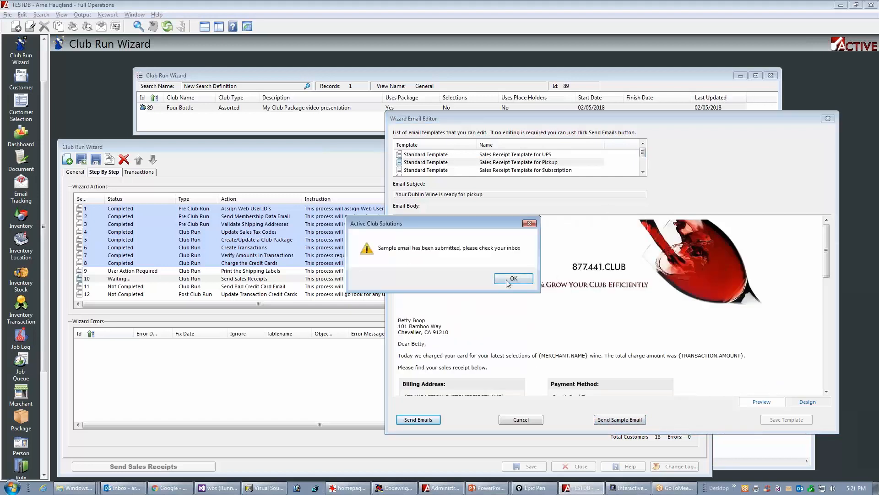
# - Switch to Outlook, open the sample email "Your Dublin Wine has been shipped" and review its receipt through the package details
pyautogui.click(506, 279)
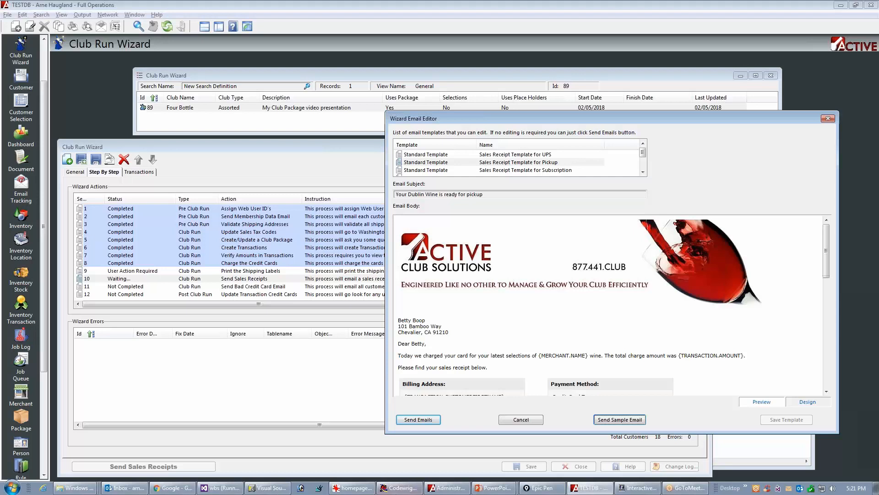
pyautogui.click(129, 491)
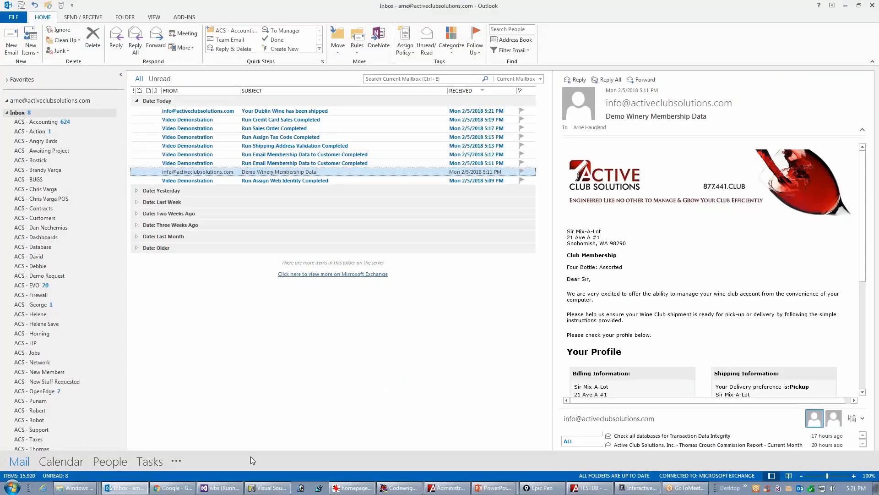
pyautogui.click(296, 113)
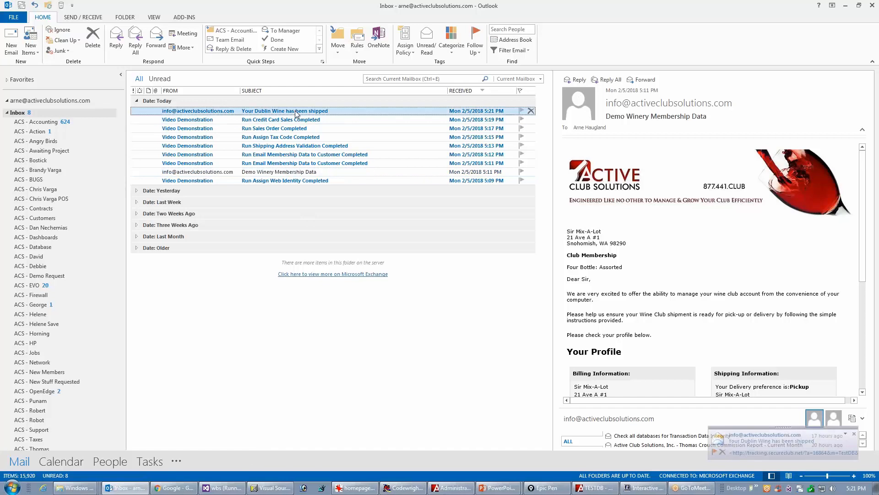
pyautogui.doubleClick(296, 111)
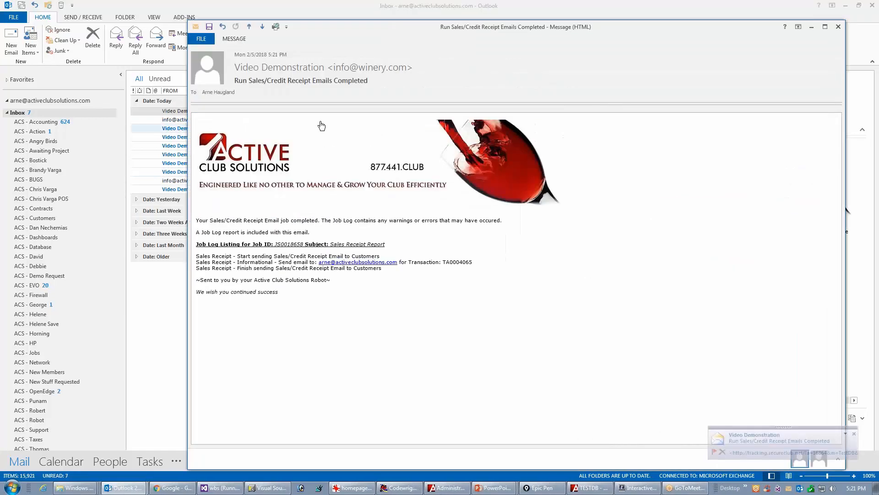
pyautogui.click(838, 27)
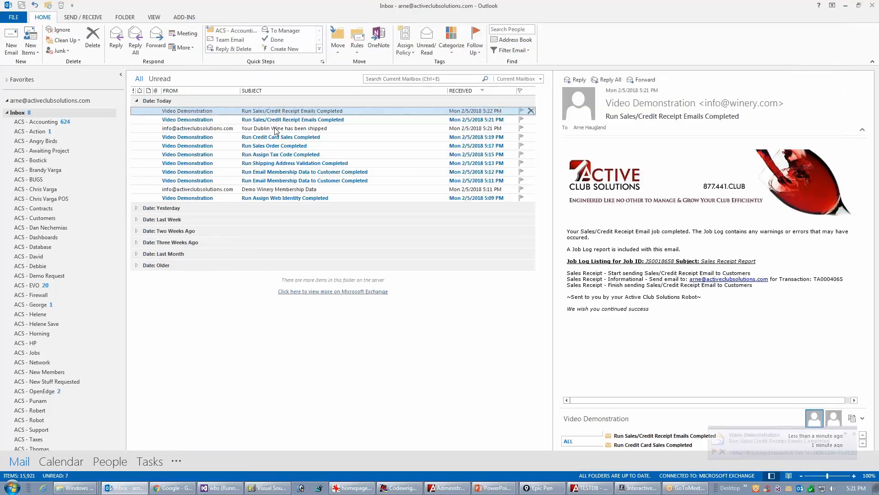
pyautogui.doubleClick(274, 128)
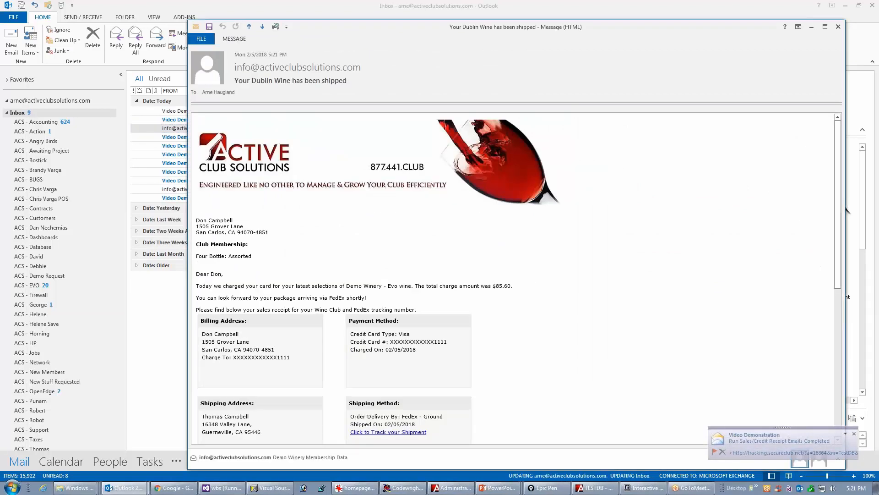
pyautogui.moveTo(837, 223); pyautogui.dragTo(831, 256)
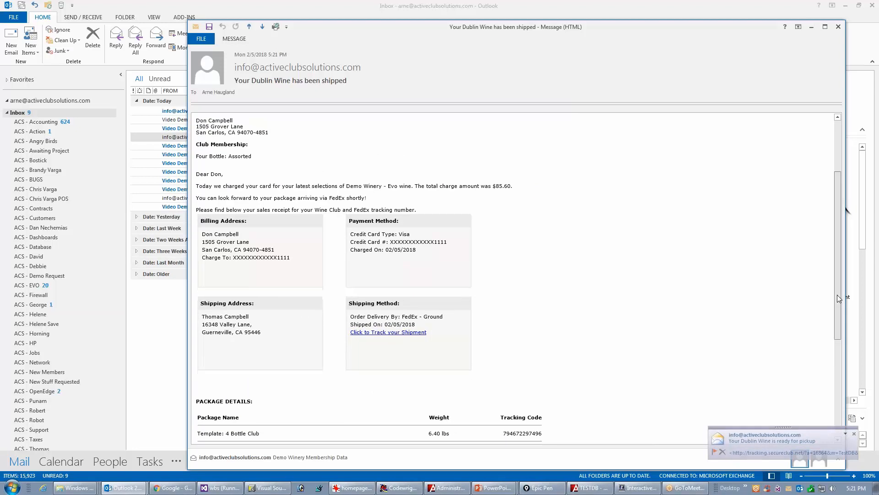
pyautogui.scroll(-3, 479, 346)
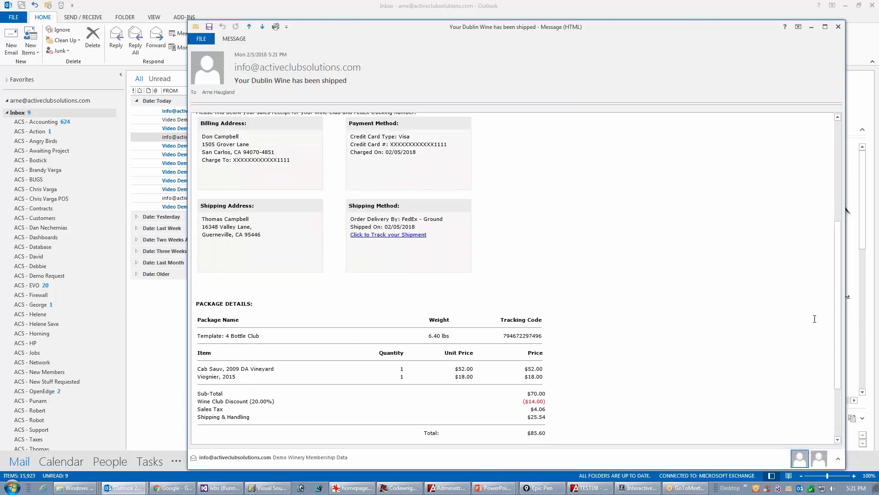
pyautogui.moveTo(837, 317)
pyautogui.mouseDown()
pyautogui.moveTo(825, 384)
pyautogui.moveTo(863, 204)
pyautogui.mouseUp()
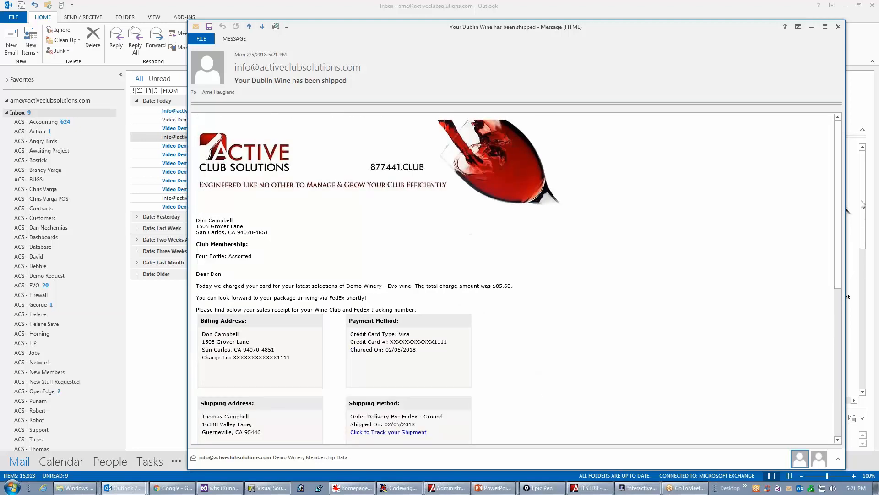
# - Open the sample email "Your Dublin Wine is ready for pickup", review its pickup and package details, and close it
pyautogui.click(839, 27)
pyautogui.doubleClick(293, 110)
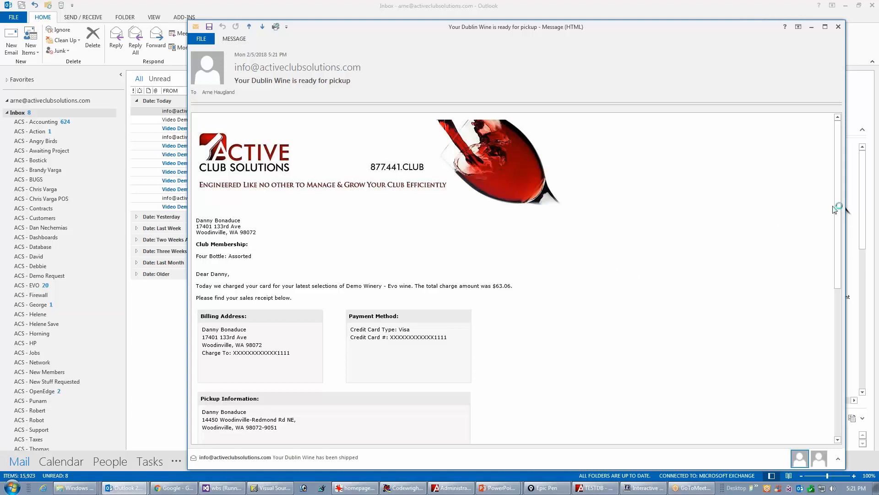
pyautogui.moveTo(837, 212)
pyautogui.mouseDown()
pyautogui.moveTo(835, 251)
pyautogui.moveTo(796, 325)
pyautogui.moveTo(795, 354)
pyautogui.mouseUp()
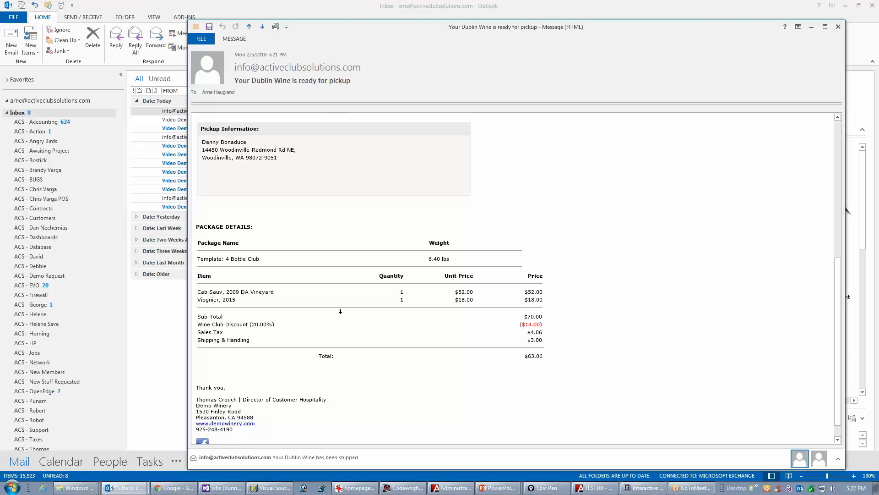
pyautogui.click(838, 26)
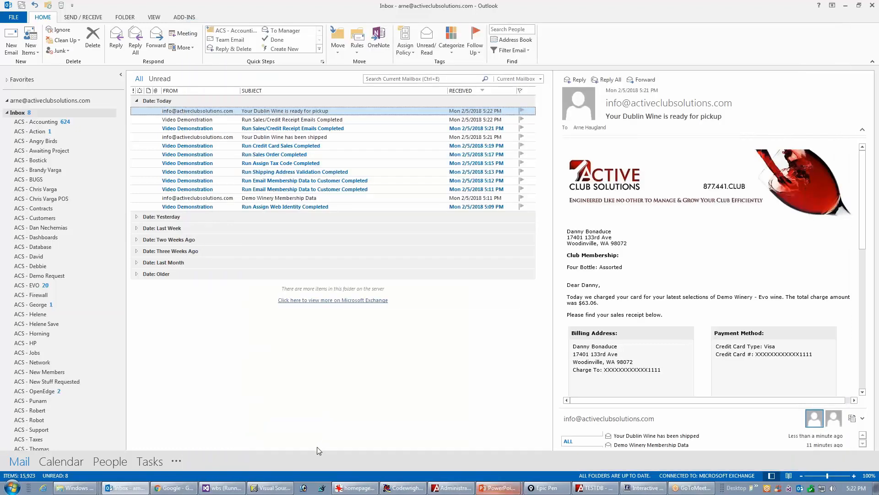
# - Return to the Club Run Wizard and send the sales receipt emails to the customers
pyautogui.press('alt')
pyautogui.click(593, 489)
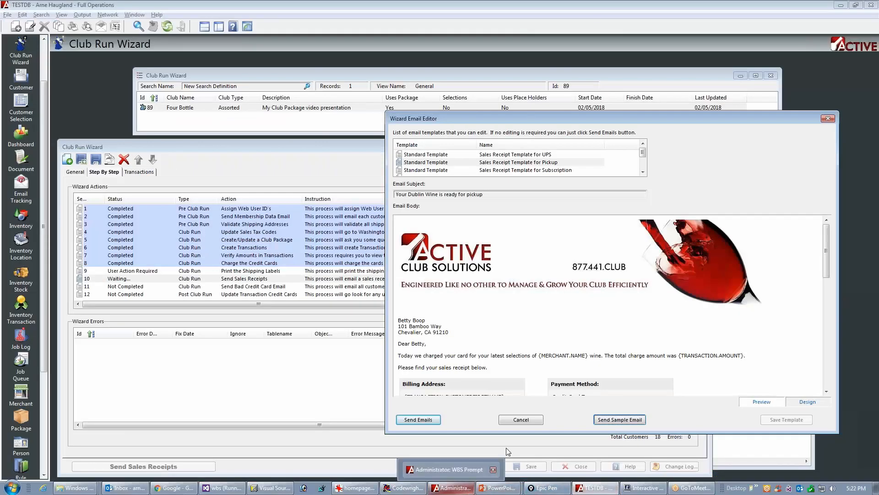
pyautogui.click(415, 419)
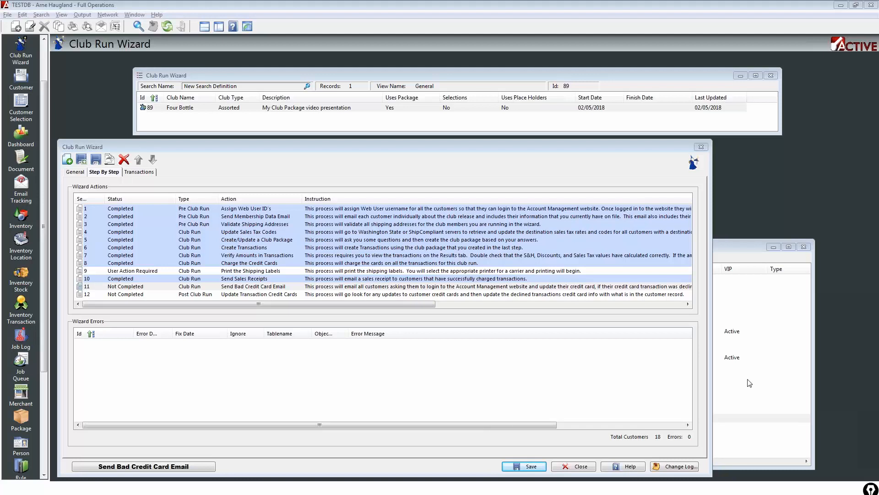
# - Switch to the PowerPoint slide show and advance it to the Step 11 - Send Bad Credit Card Email explanation
pyautogui.hotkey('alt', 'Tab')
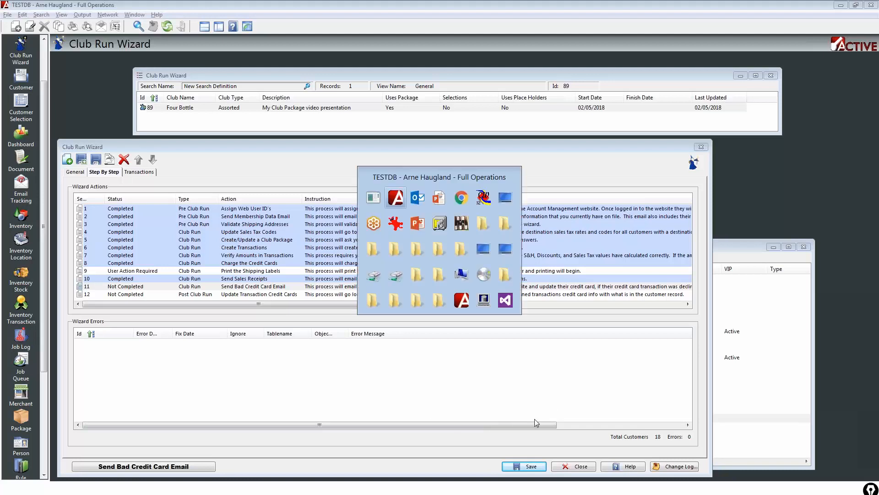
pyautogui.hotkey('alt', 'Tab')
pyautogui.hotkey('alt', 'Tab')
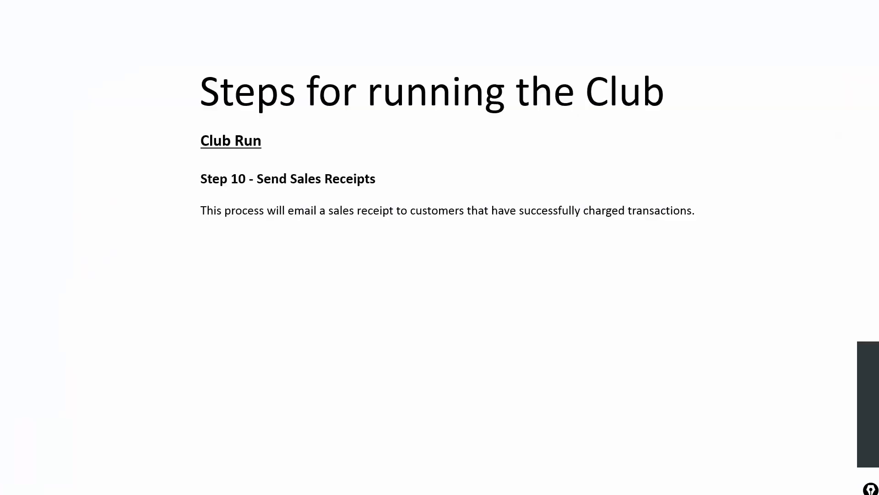
pyautogui.press('Right')
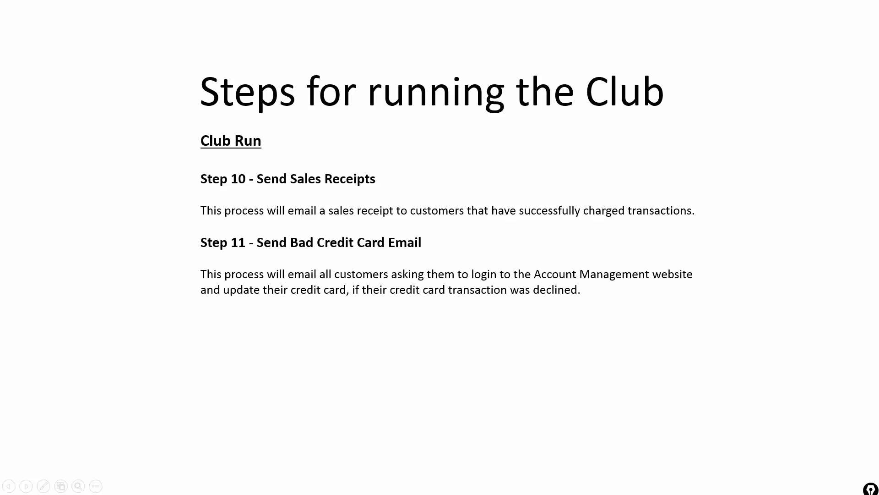
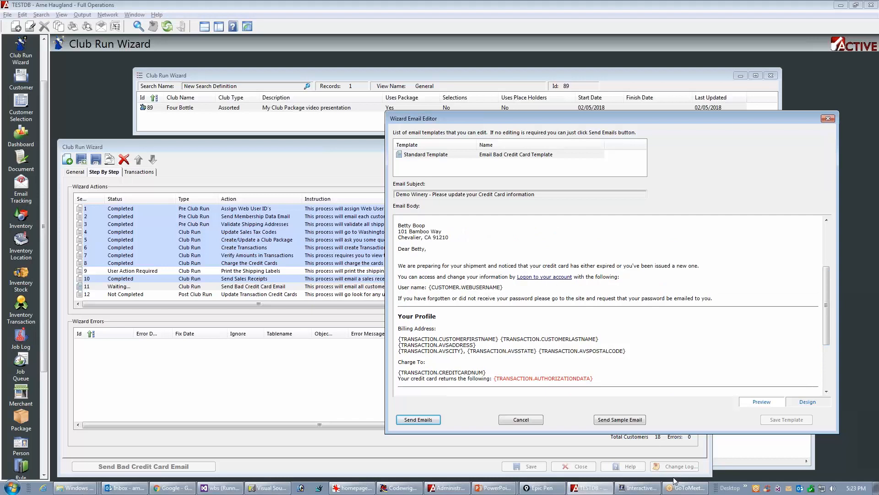
# - Send a sample email of the Email Bad Credit Card Template and open the received message in Outlook
pyautogui.click(617, 422)
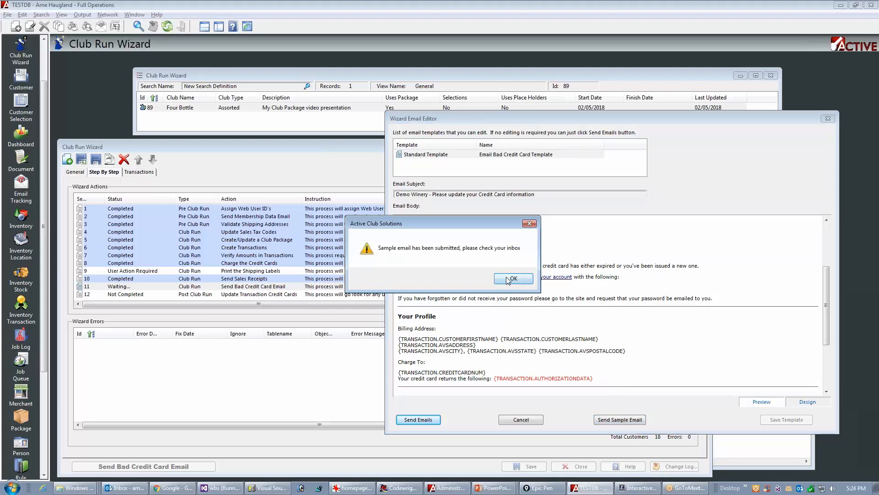
pyautogui.click(511, 281)
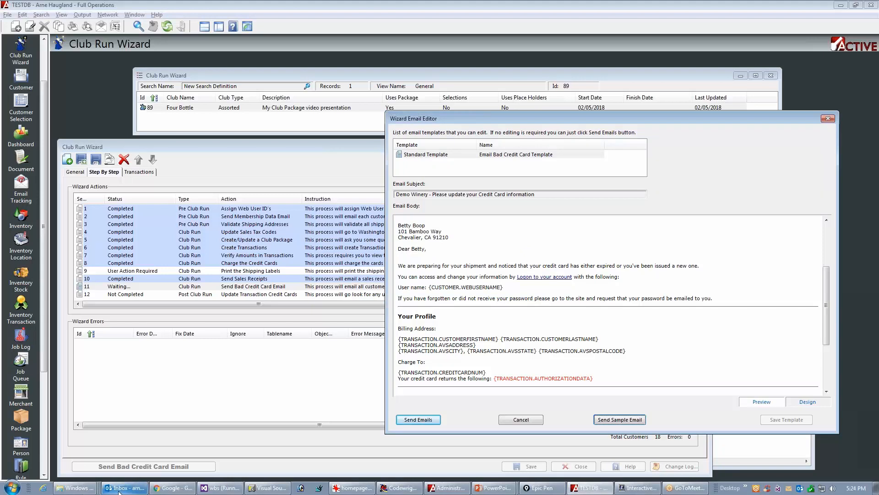
pyautogui.click(143, 489)
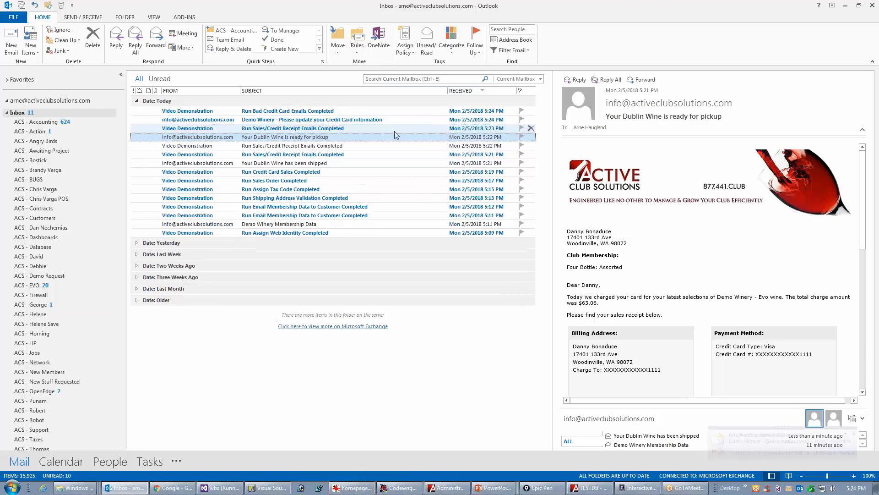
pyautogui.click(368, 121)
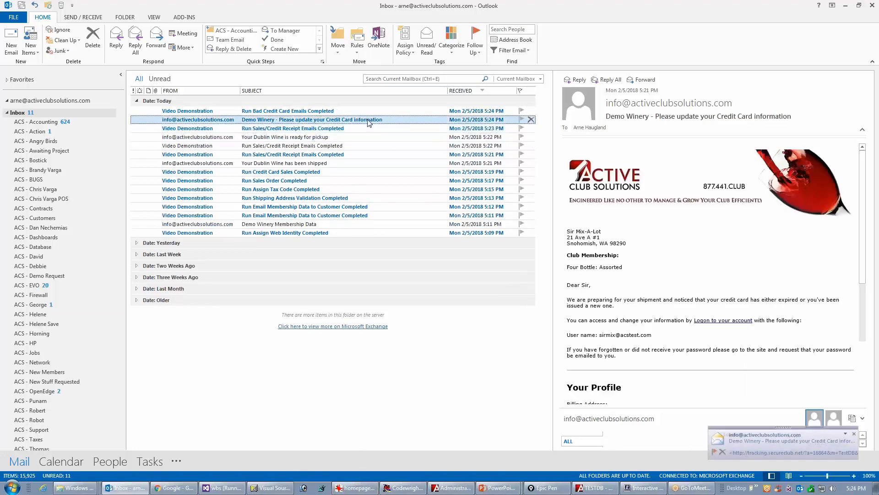
pyautogui.doubleClick(369, 120)
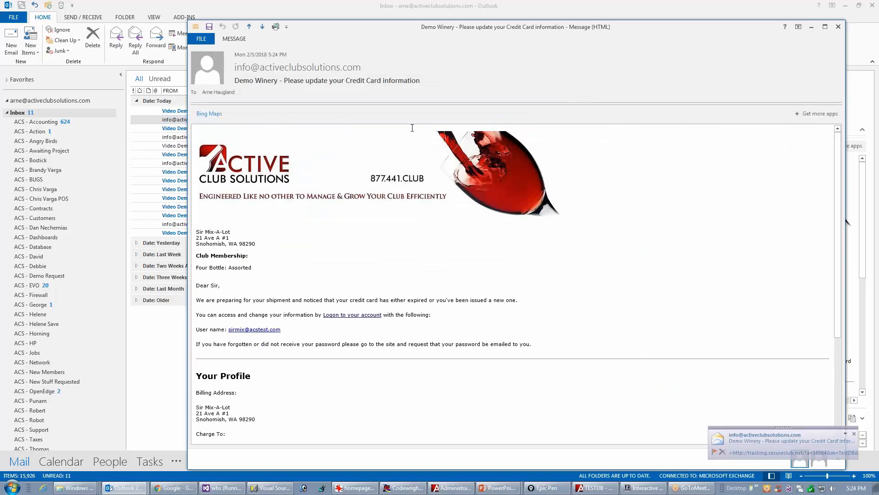
# - Follow the email's account logon link and log in to the Manage Account page with the demo user name and password
pyautogui.click(339, 316)
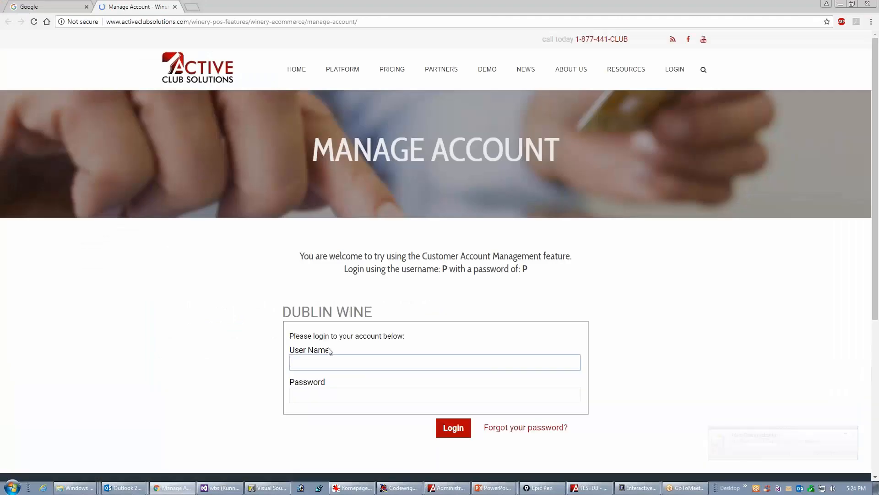
pyautogui.write('p')
pyautogui.press('Tab')
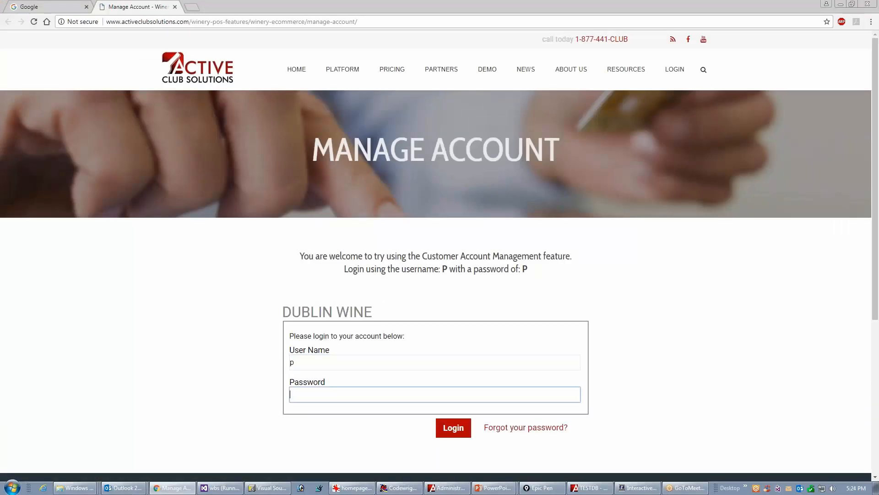
pyautogui.write('p')
pyautogui.press('Tab')
pyautogui.press('Return')
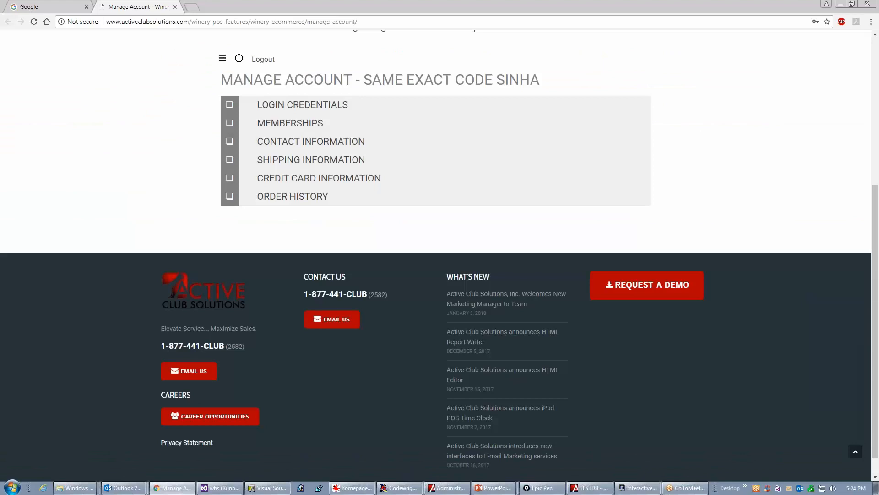
# - View the account's credit card information section, then close the account page and the sample email
pyautogui.click(351, 179)
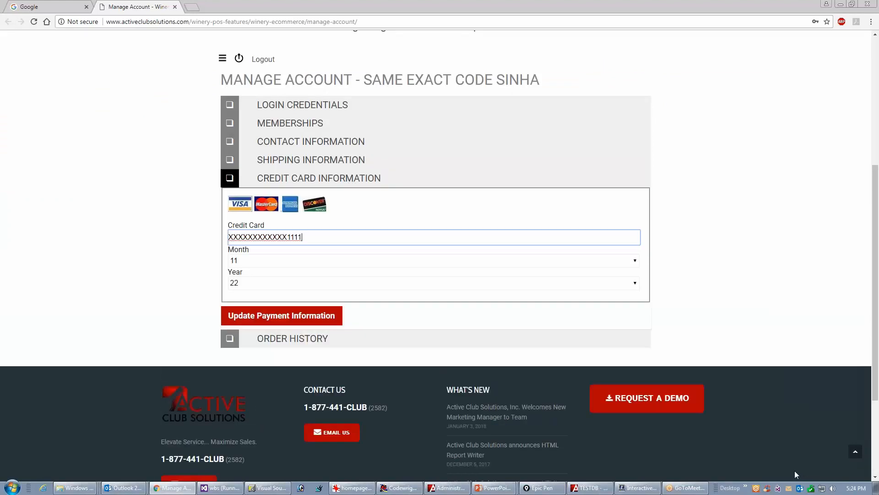
pyautogui.click(175, 6)
pyautogui.hotkey('alt', 'Tab')
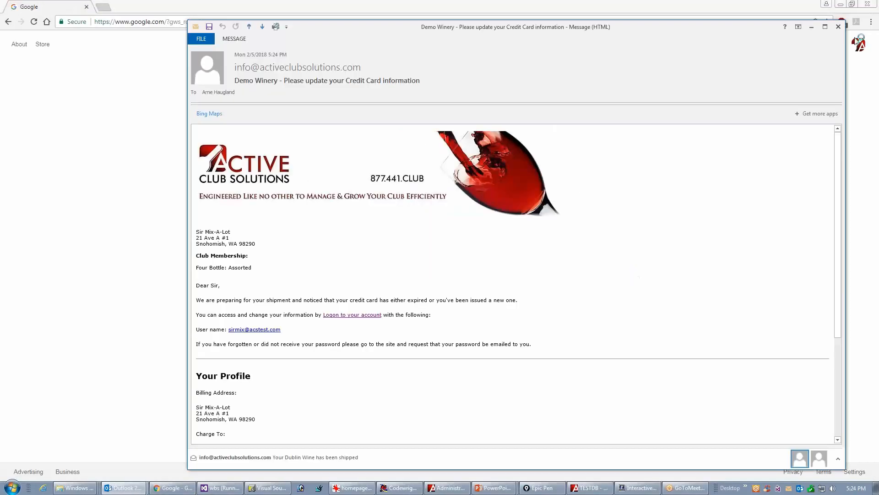
pyautogui.click(838, 26)
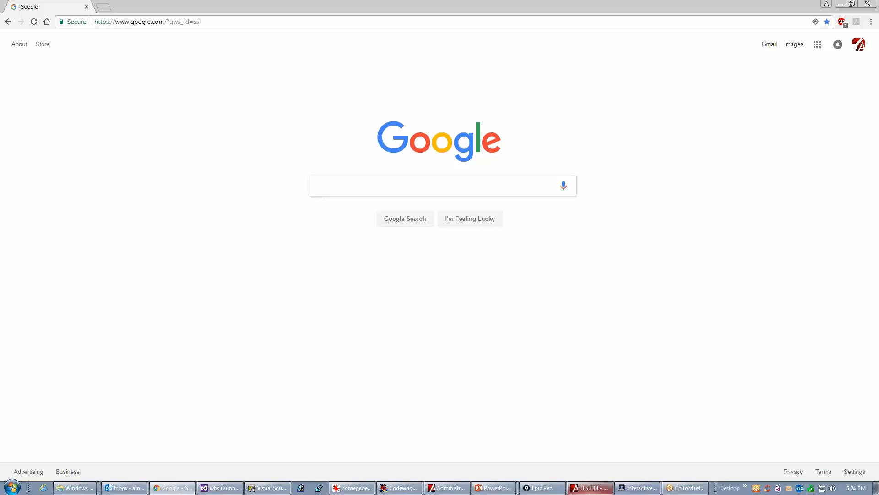
# - Return to the Club Run Wizard and send the bad credit card emails to customers with declined cards
pyautogui.click(589, 488)
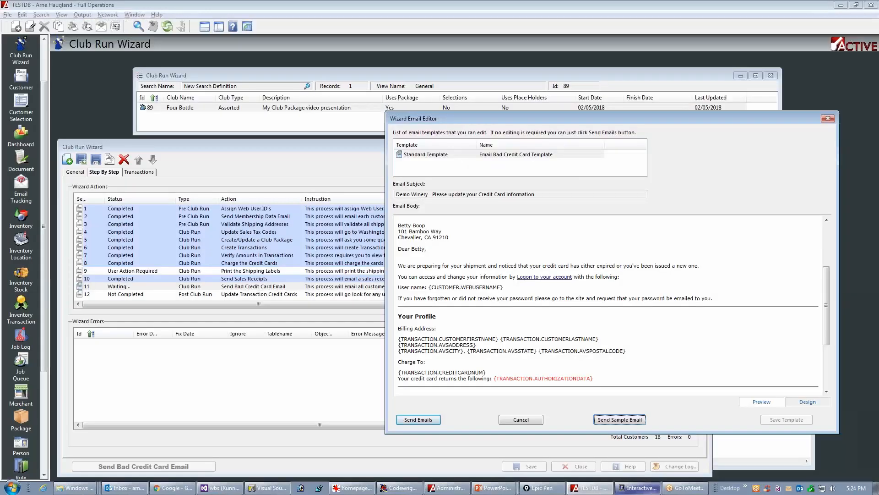
pyautogui.click(418, 420)
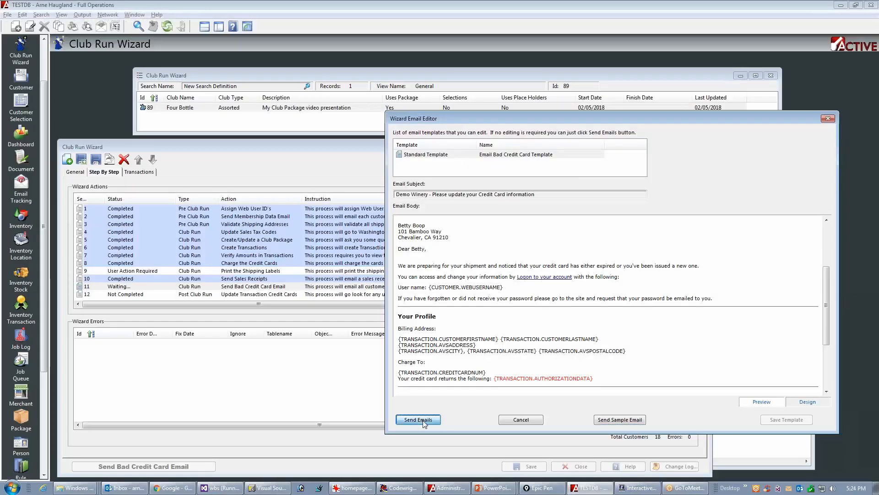
pyautogui.moveTo(707, 488)
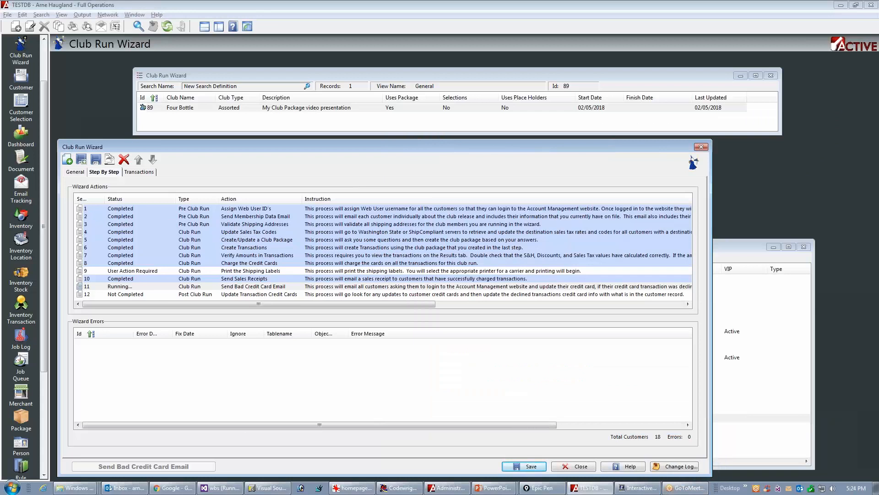
pyautogui.moveTo(97, 286); pyautogui.dragTo(145, 285)
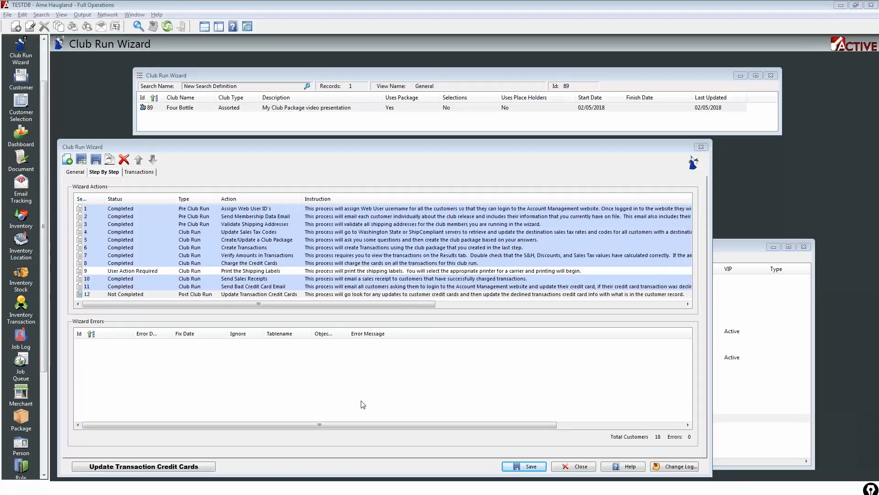
# - Switch back to the PowerPoint slide show of the steps for running the club
pyautogui.hotkey('alt', 'Tab')
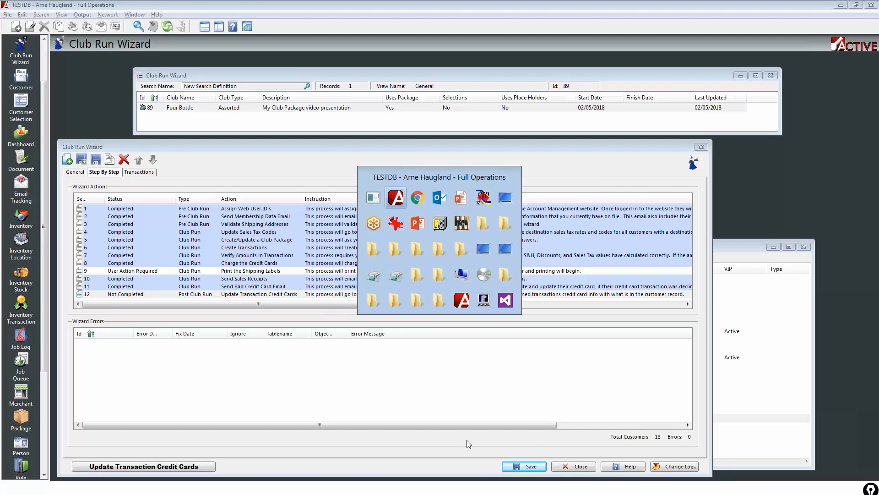
pyautogui.hotkey('alt', 'Tab')
pyautogui.hotkey('alt', 'Tab')
pyautogui.hotkey('alt', 'Tab')
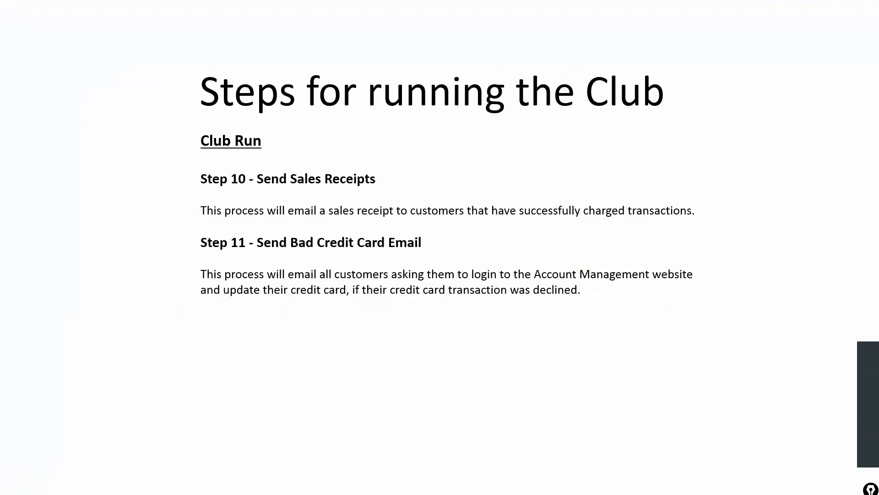
# - Advance the slide show to Step 12, switch back to the Club Run Wizard and run Update Transaction Credit Cards
pyautogui.press('Right')
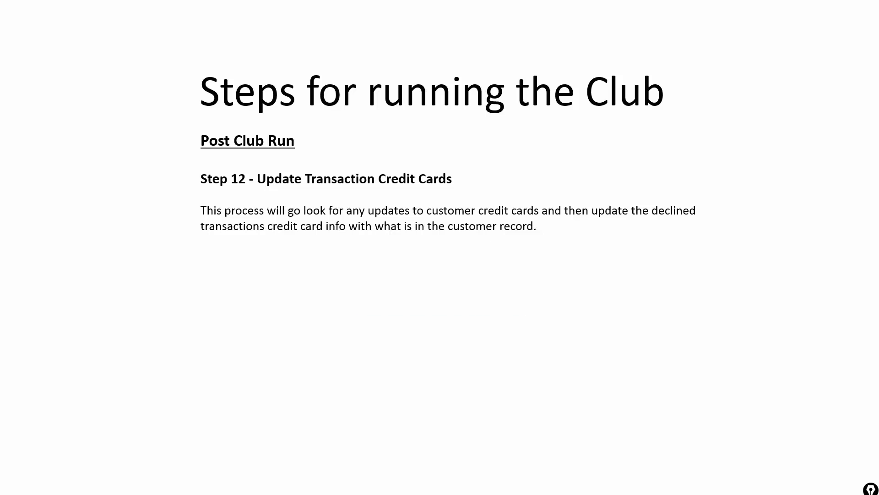
pyautogui.hotkey('alt', 'Tab')
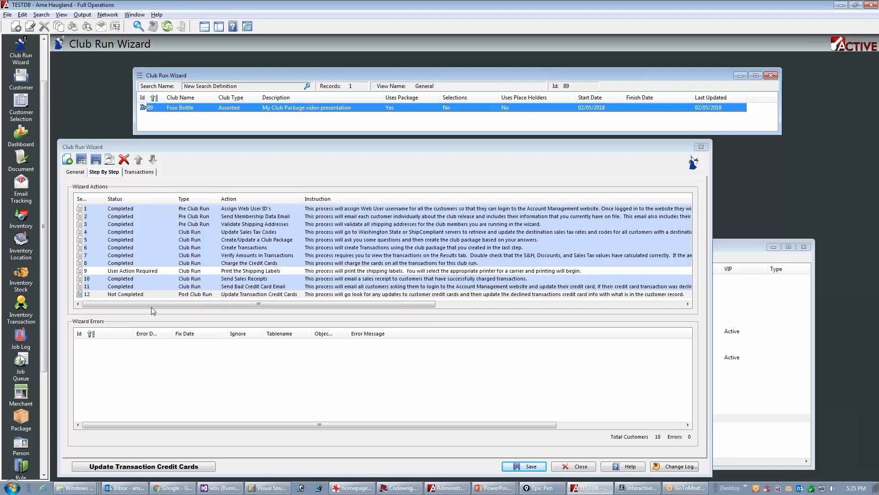
pyautogui.click(138, 466)
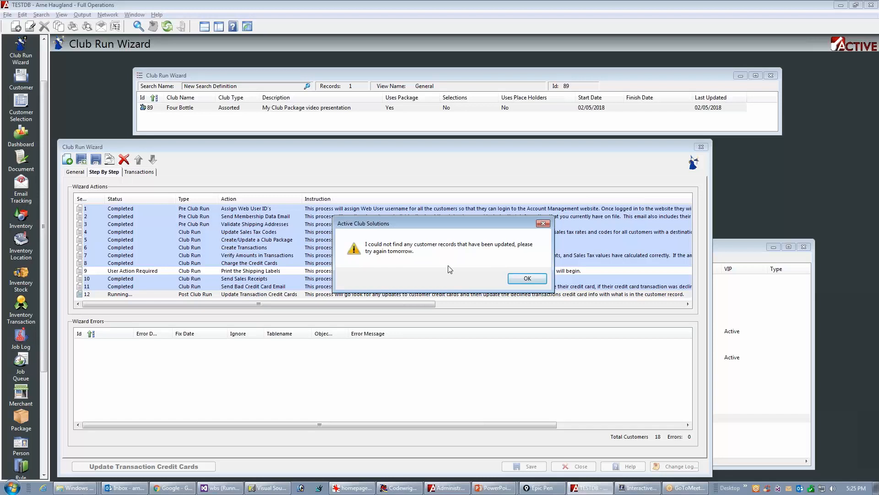
pyautogui.click(527, 279)
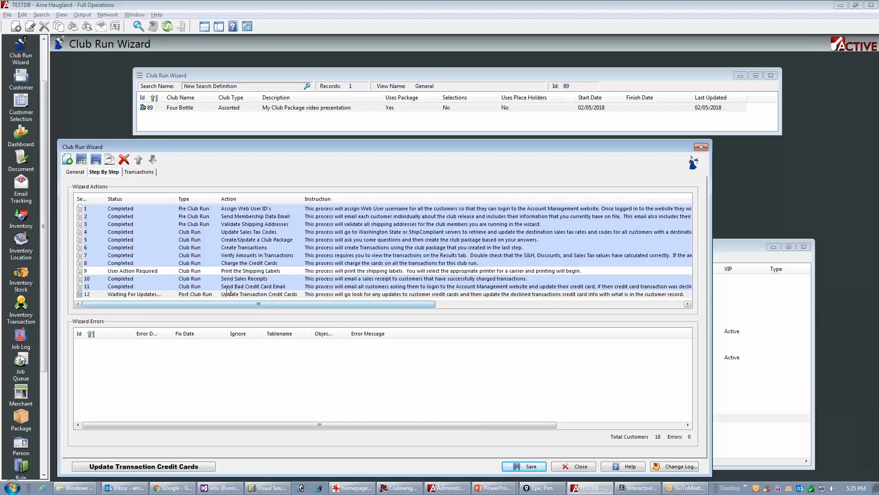
# - Run the Charge the Credit Cards action again, then select the Send Sales Receipts action
pyautogui.click(142, 264)
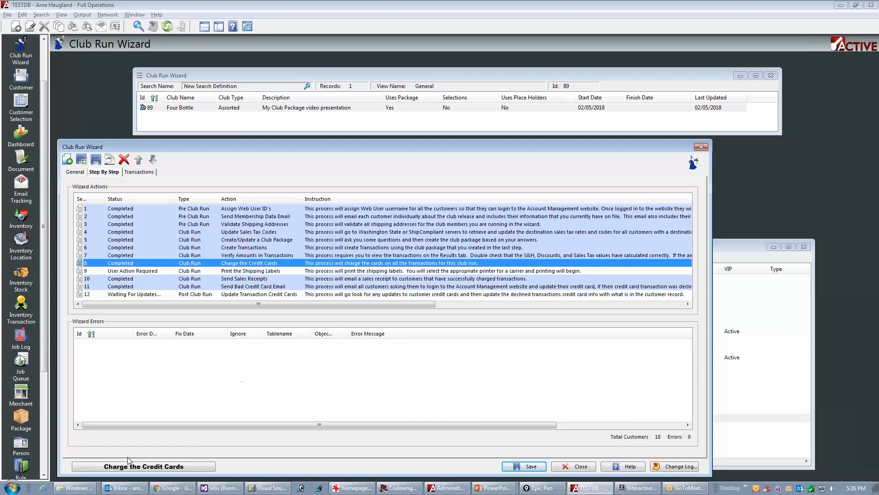
pyautogui.click(147, 467)
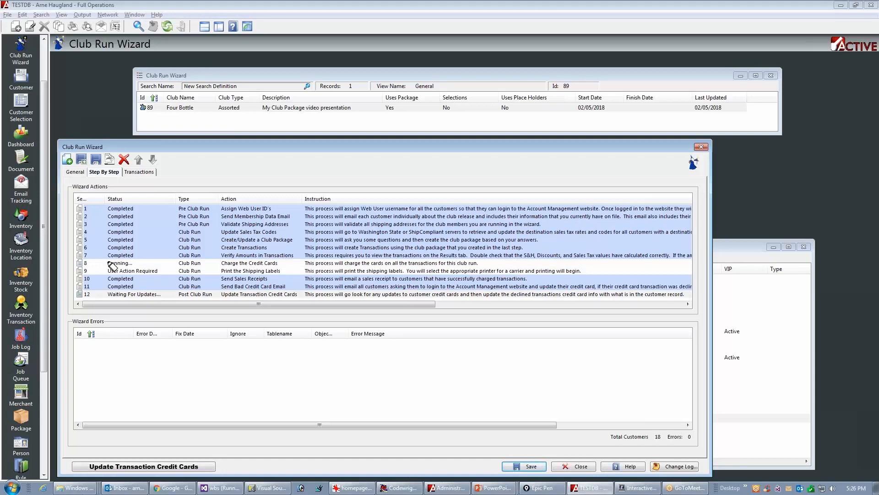
pyautogui.moveTo(97, 263); pyautogui.dragTo(141, 262)
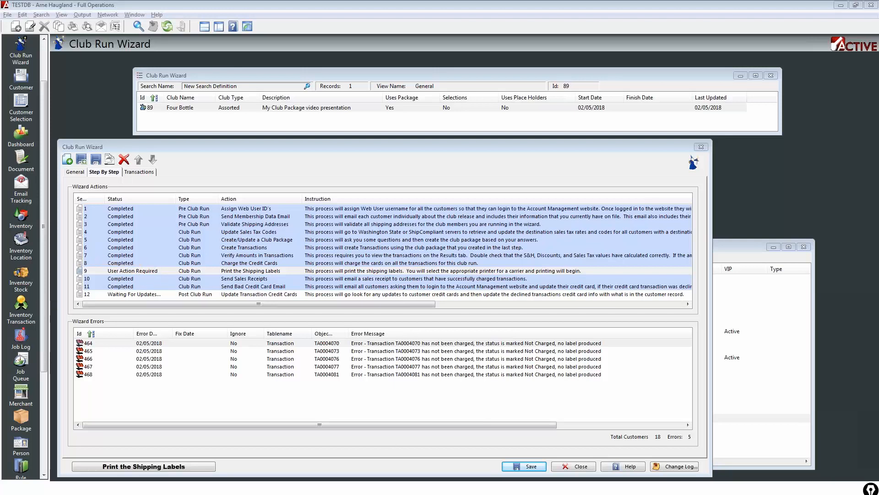
pyautogui.click(122, 279)
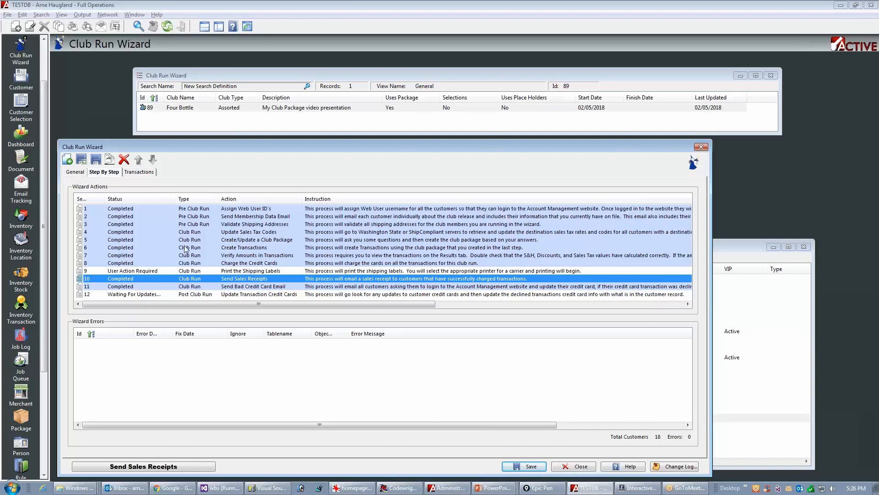
# - Open a charged customer's transaction from the wizard's transaction list and view its sales order, shipping items and payment
pyautogui.click(140, 172)
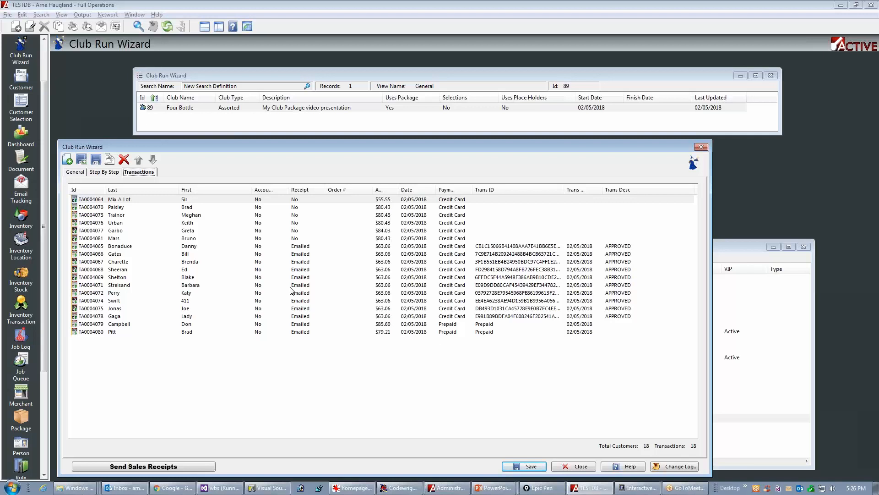
pyautogui.doubleClick(285, 301)
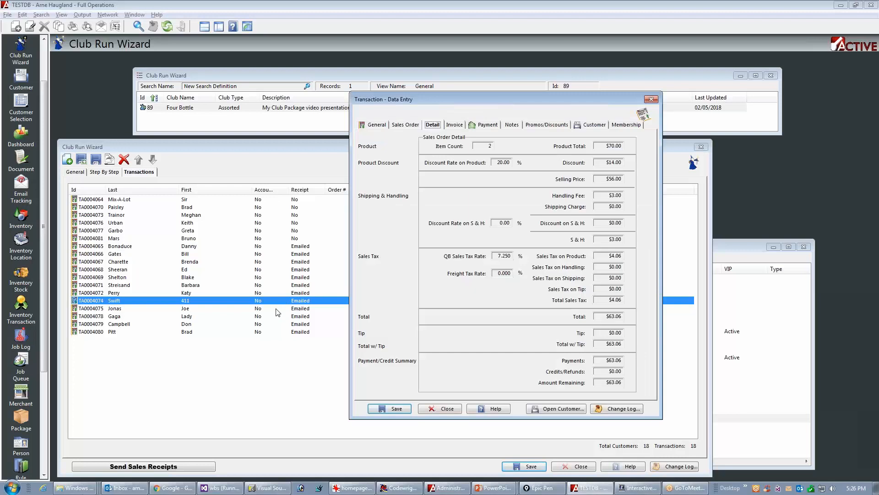
pyautogui.click(406, 125)
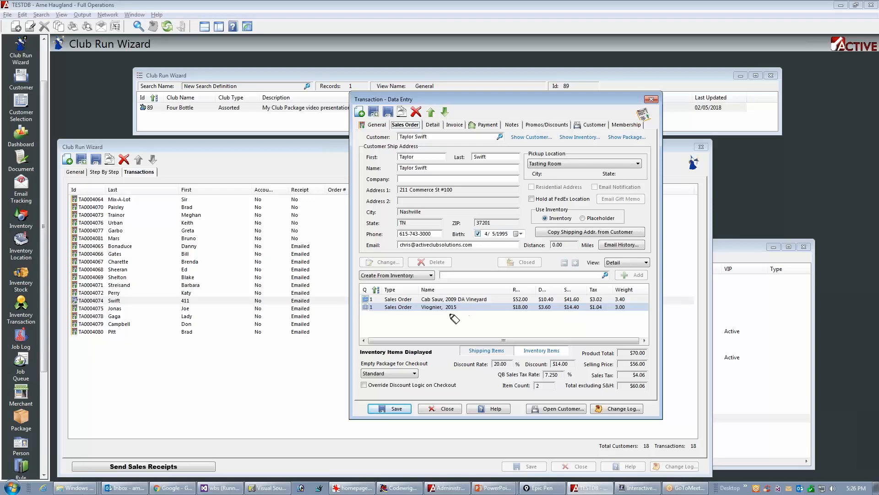
pyautogui.click(477, 351)
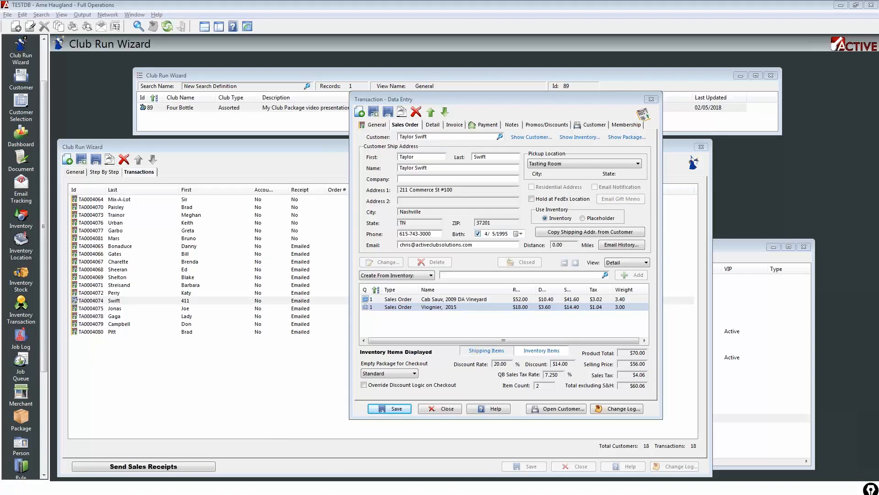
pyautogui.click(479, 352)
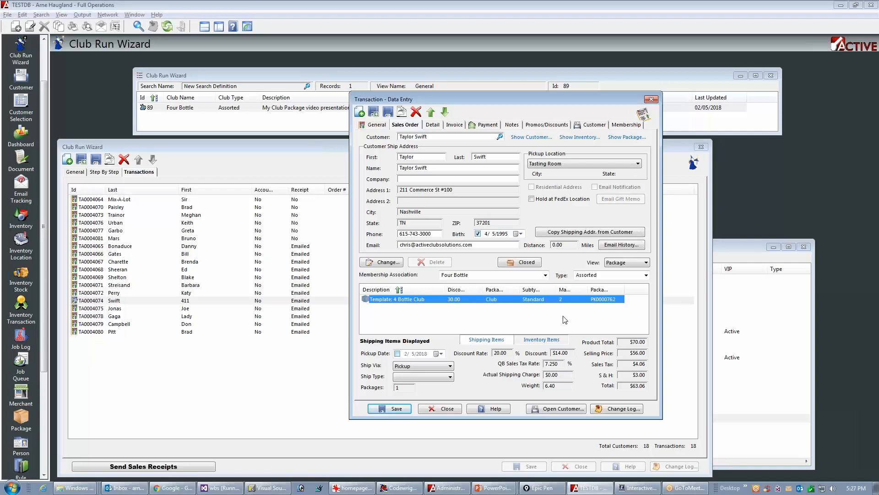
pyautogui.click(486, 124)
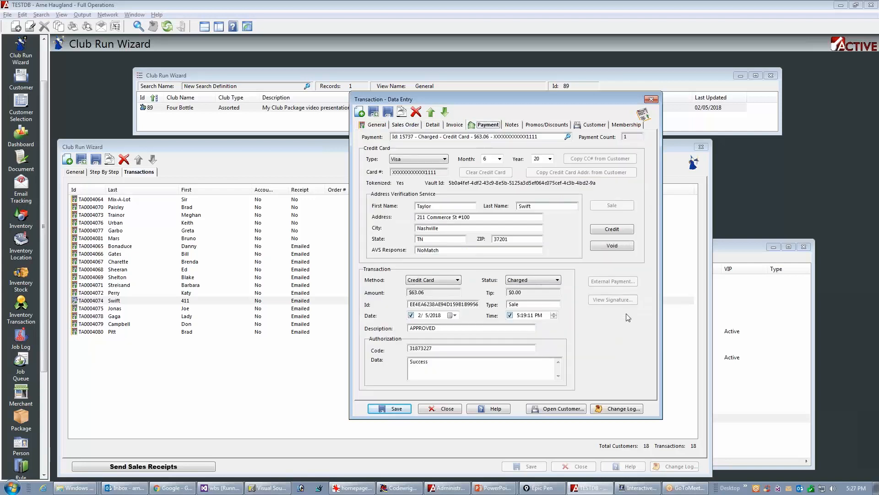
# - Review the transaction's detail breakdown of product, discount, shipping and handling, sales tax and total, then close the transaction
pyautogui.click(440, 127)
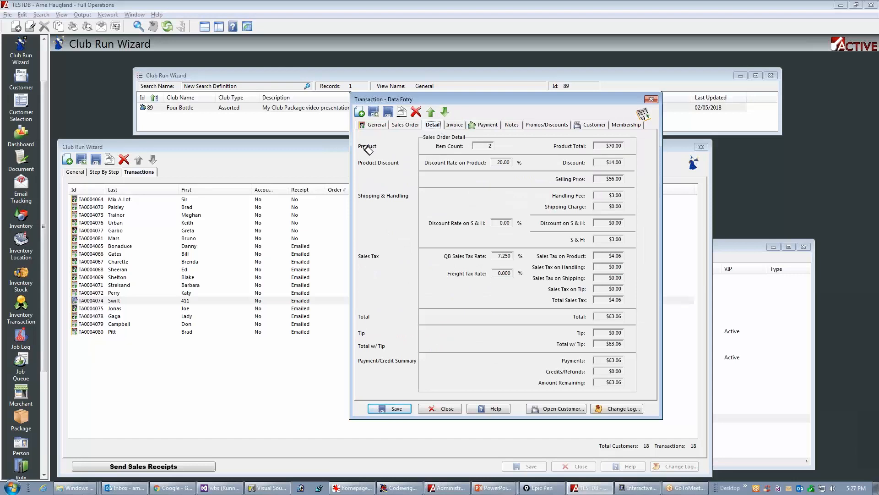
pyautogui.moveTo(358, 146)
pyautogui.mouseDown()
pyautogui.moveTo(368, 146)
pyautogui.moveTo(372, 163)
pyautogui.moveTo(399, 163)
pyautogui.mouseUp()
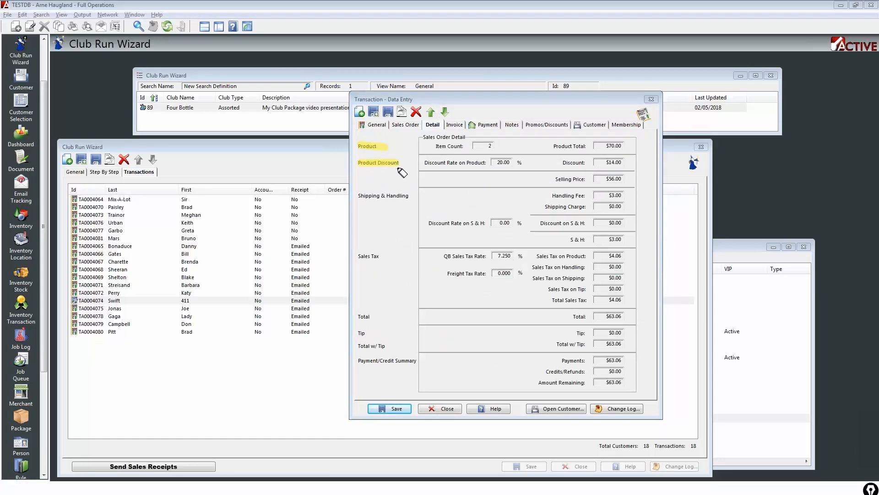
pyautogui.moveTo(360, 196); pyautogui.dragTo(408, 196)
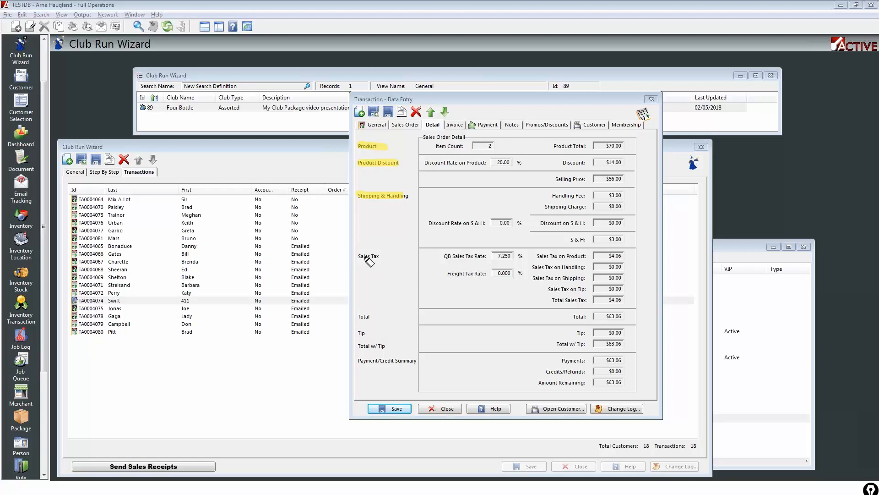
pyautogui.moveTo(353, 316); pyautogui.dragTo(385, 315)
pyautogui.moveTo(626, 321)
pyautogui.mouseDown()
pyautogui.moveTo(573, 347)
pyautogui.moveTo(600, 315)
pyautogui.mouseUp()
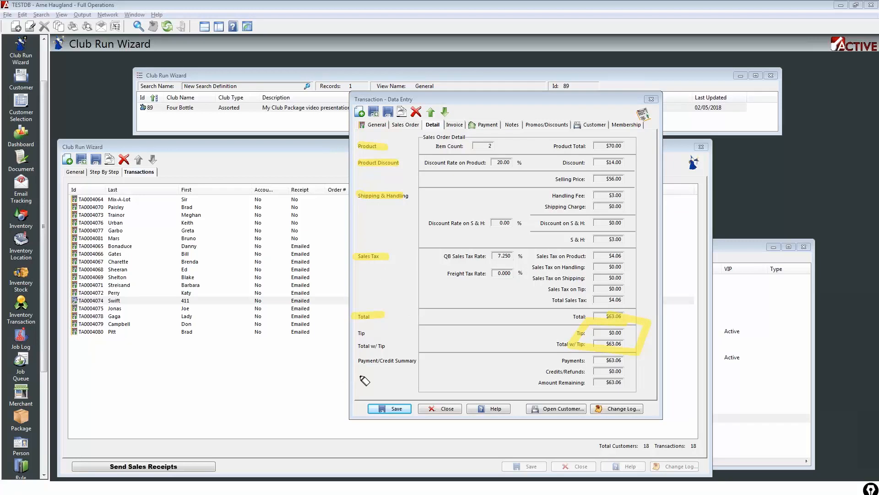
pyautogui.click(11, 381)
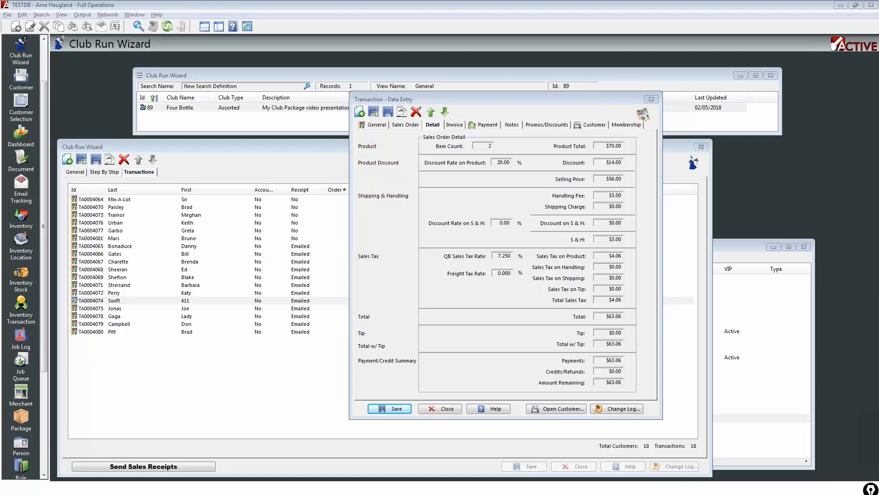
pyautogui.click(444, 409)
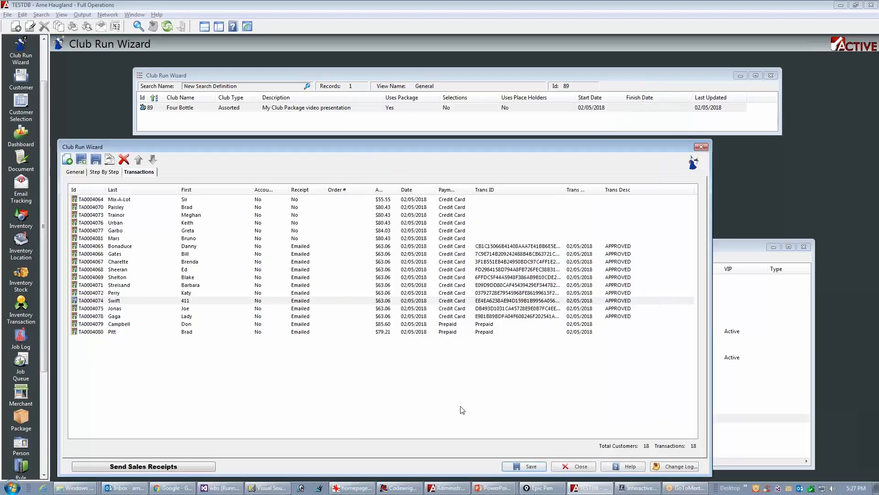
# - Close the wizard record, open the Transaction list and check the tracking details of the shipped FedEx transactions
pyautogui.click(701, 147)
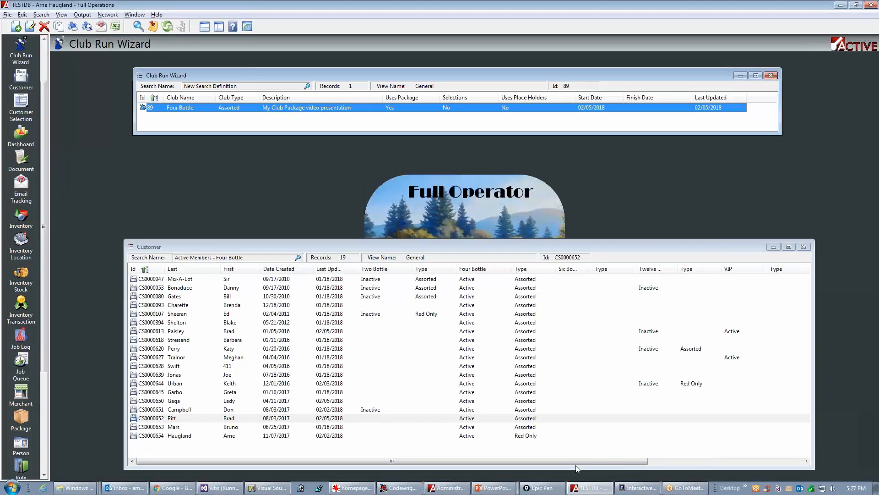
pyautogui.click(44, 460)
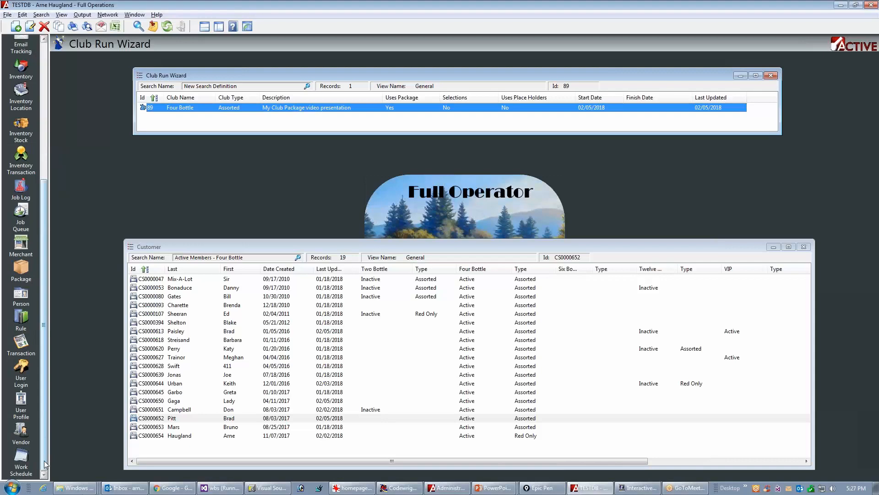
pyautogui.click(20, 343)
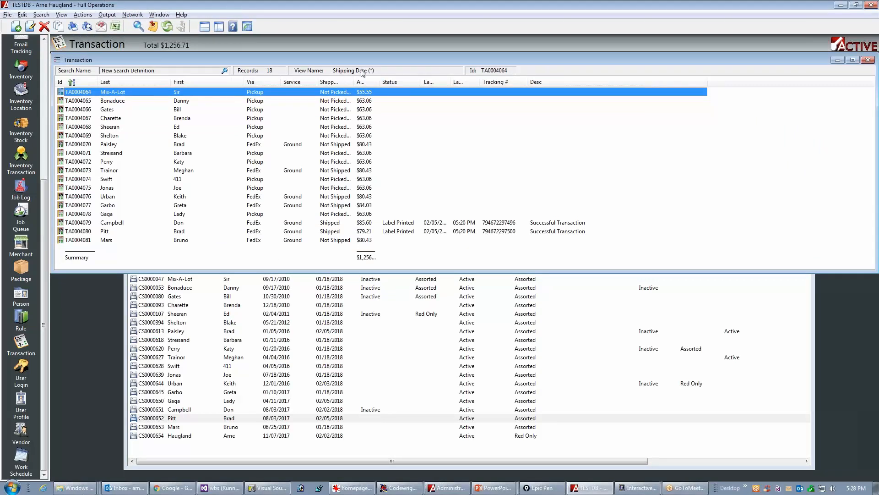
pyautogui.click(540, 225)
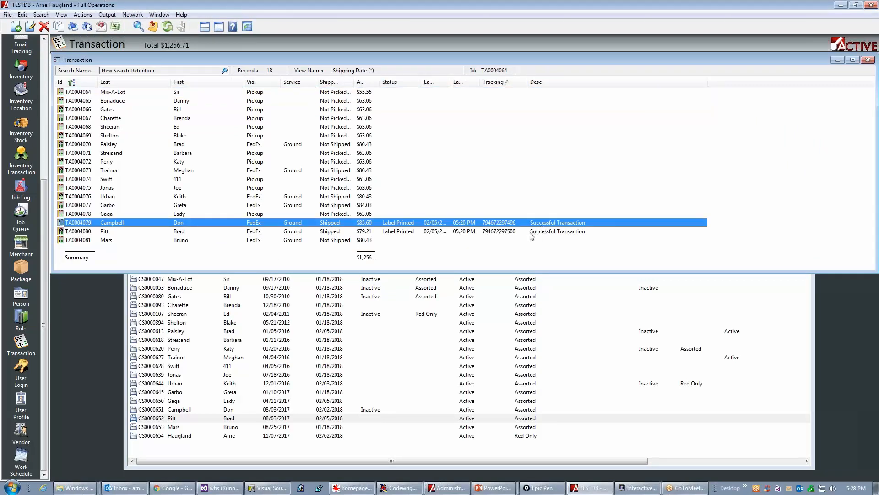
pyautogui.keyDown('shift'); pyautogui.click(532, 233); pyautogui.keyUp('shift')
pyautogui.click(504, 229)
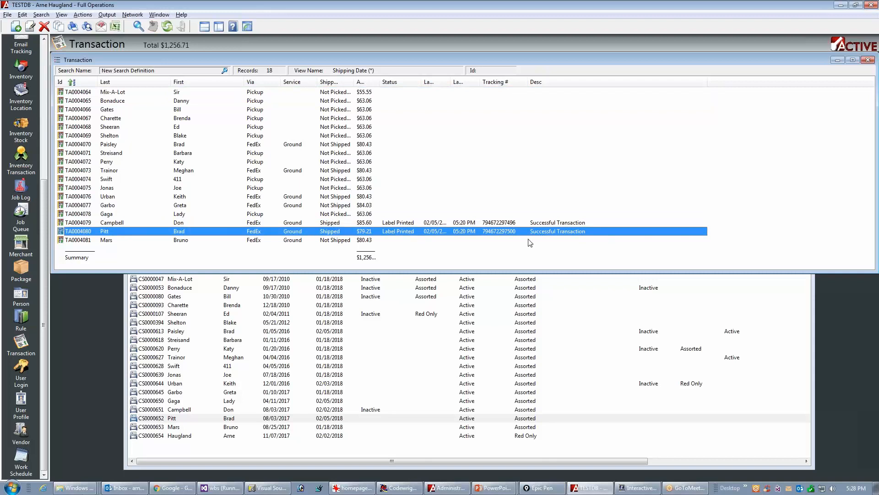
pyautogui.click(504, 223)
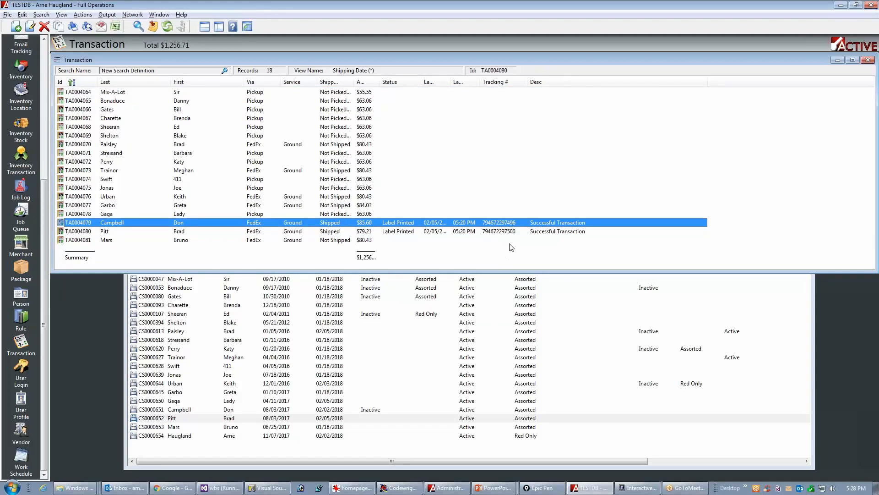
# - Display the transactions in the Credit Card view and select the two prepaid ones
pyautogui.click(64, 16)
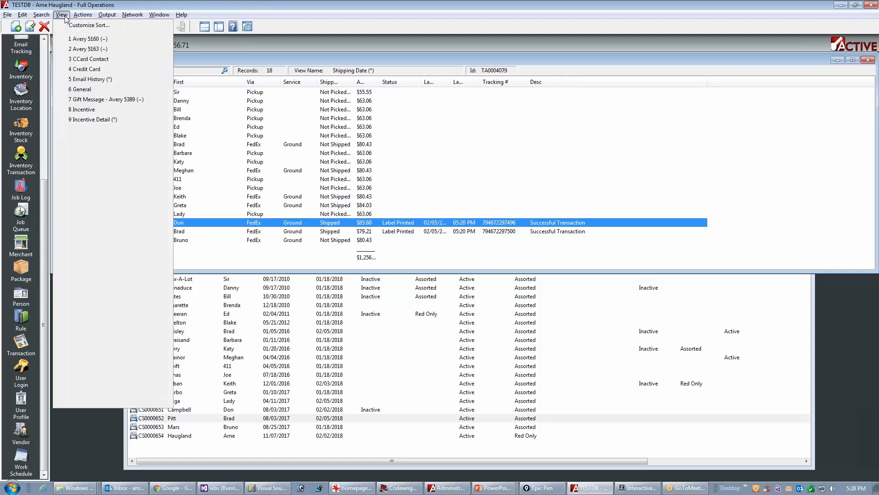
pyautogui.click(87, 69)
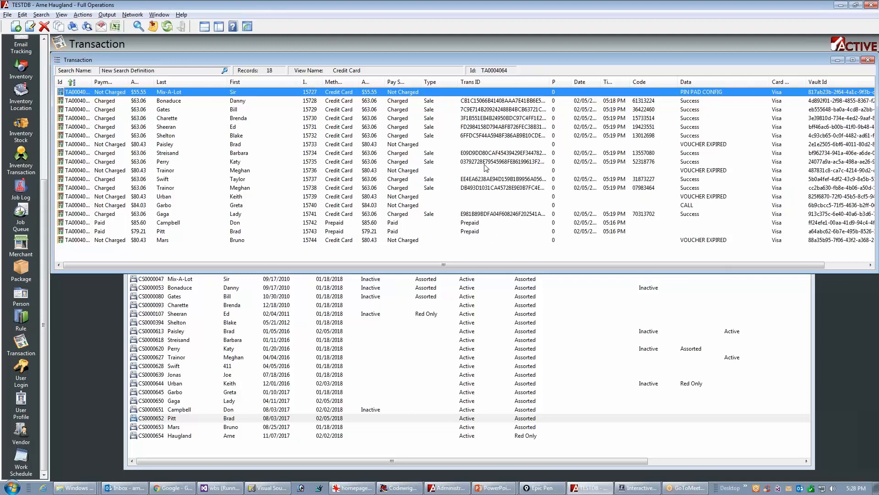
pyautogui.click(393, 224)
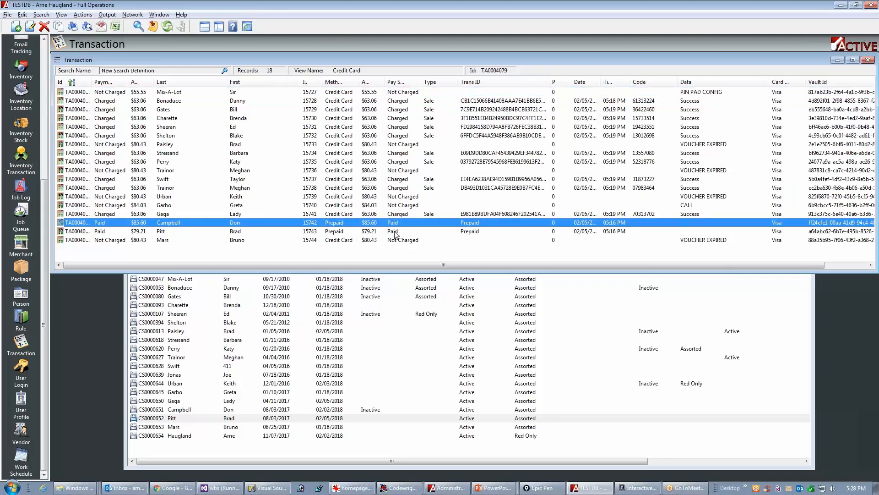
pyautogui.keyDown('shift'); pyautogui.click(395, 232); pyautogui.keyUp('shift')
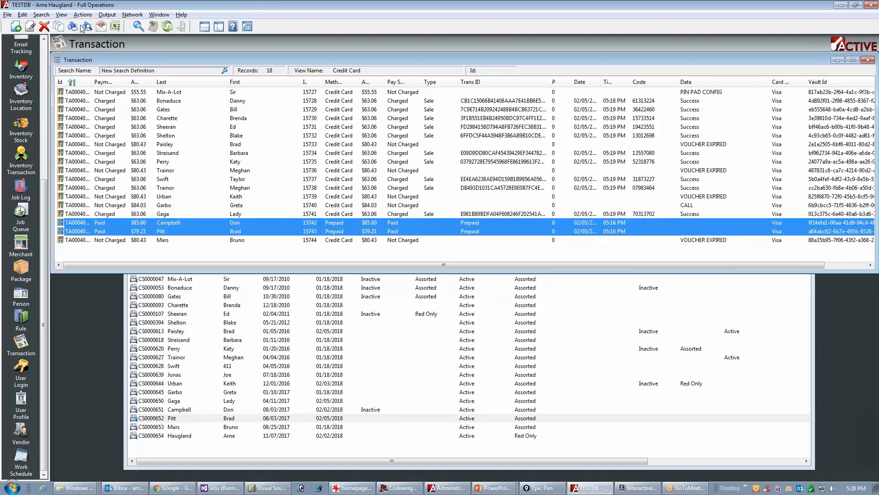
# - Display the transactions in the Order Detail view, look at one transaction's sales order, then close it and the Transaction list
pyautogui.click(62, 14)
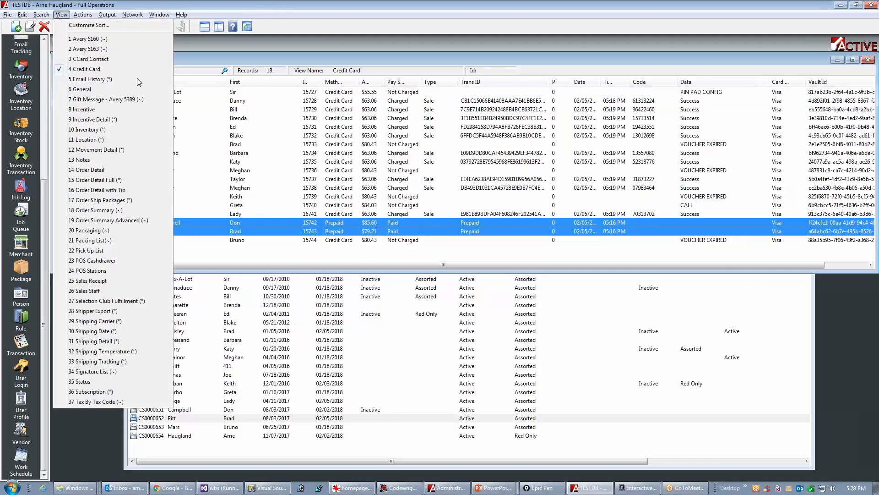
pyautogui.click(99, 173)
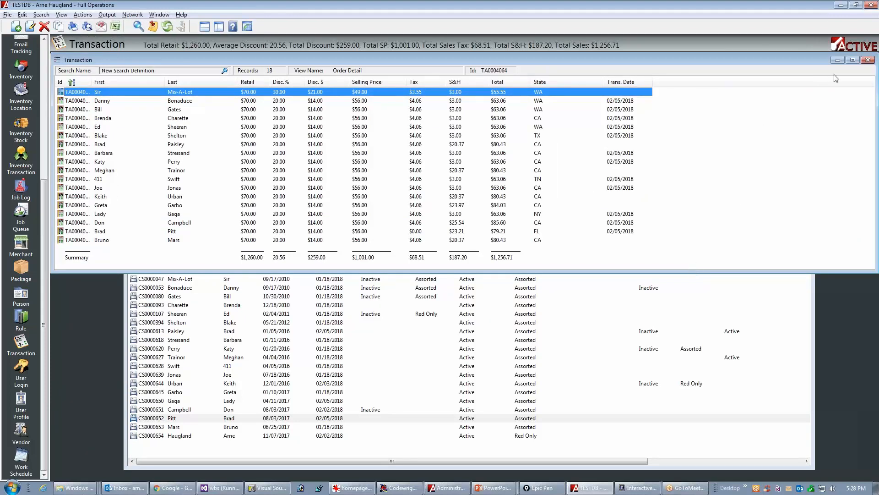
pyautogui.click(302, 163)
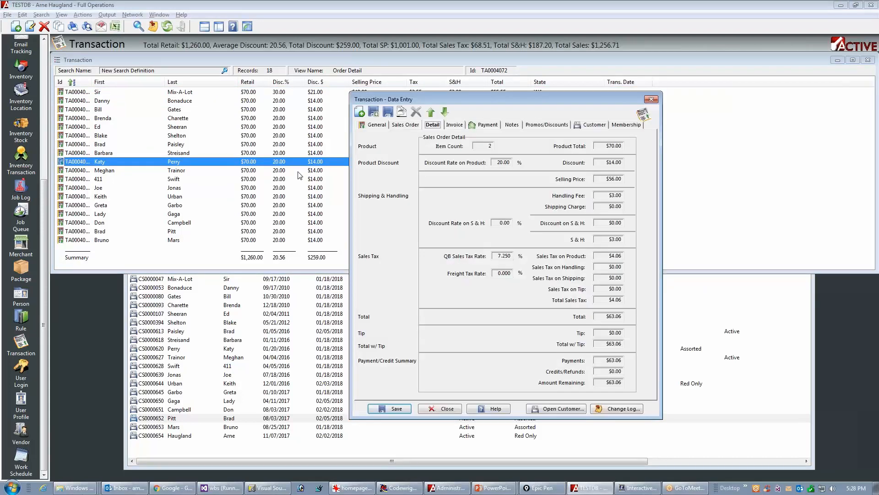
pyautogui.click(410, 126)
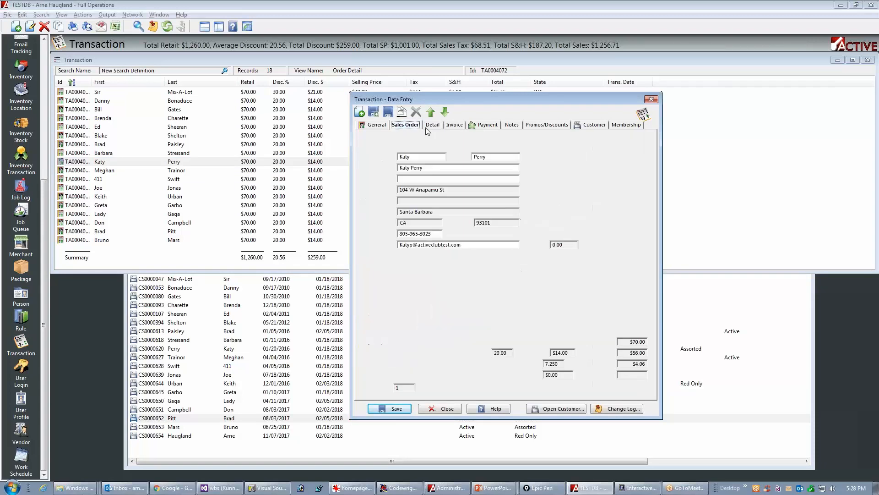
pyautogui.click(651, 100)
pyautogui.click(850, 61)
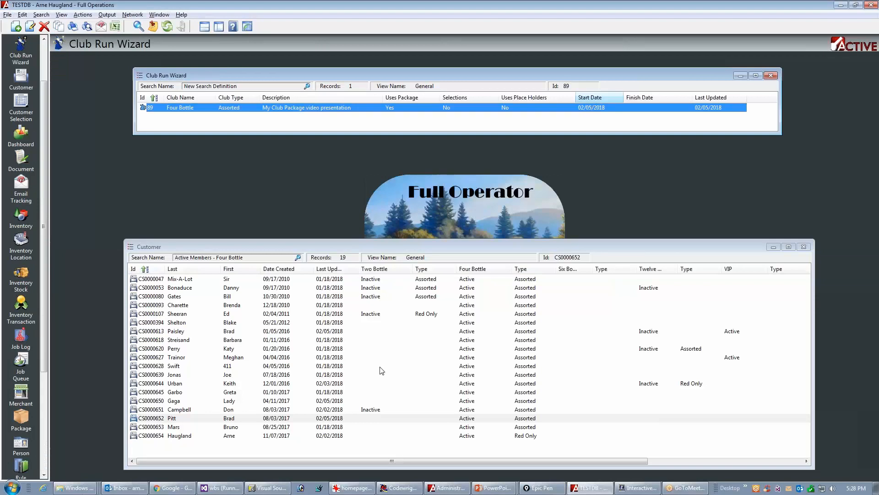
# - Open the Email Tracking list, look through the club run emails and select a failed Demo Winery Membership Data email
pyautogui.click(26, 184)
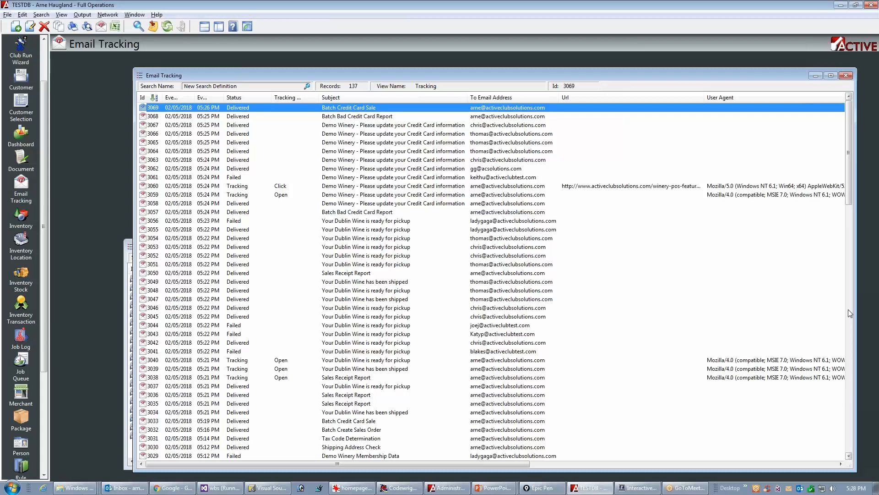
pyautogui.press('pagedown')
pyautogui.press('pagedown')
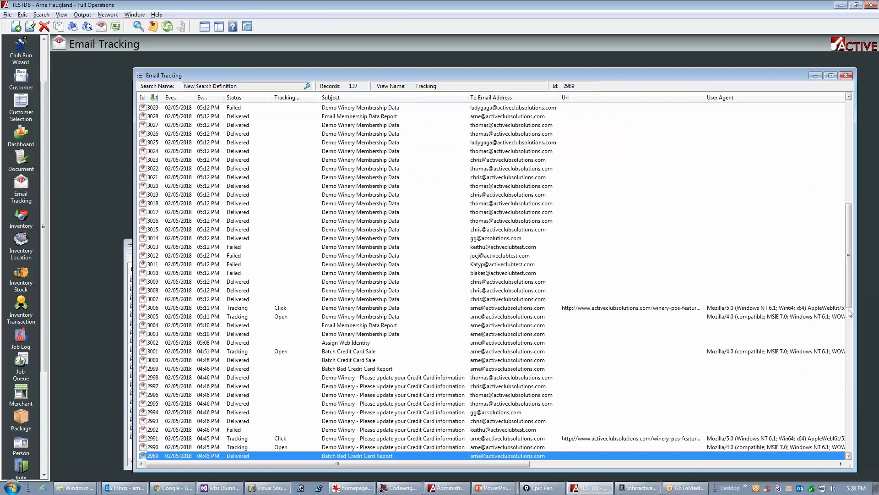
pyautogui.press('pagedown')
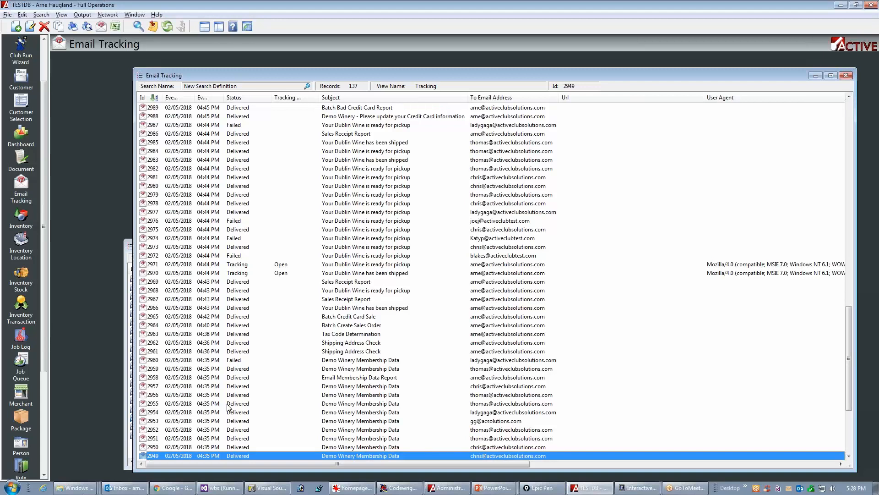
pyautogui.click(228, 361)
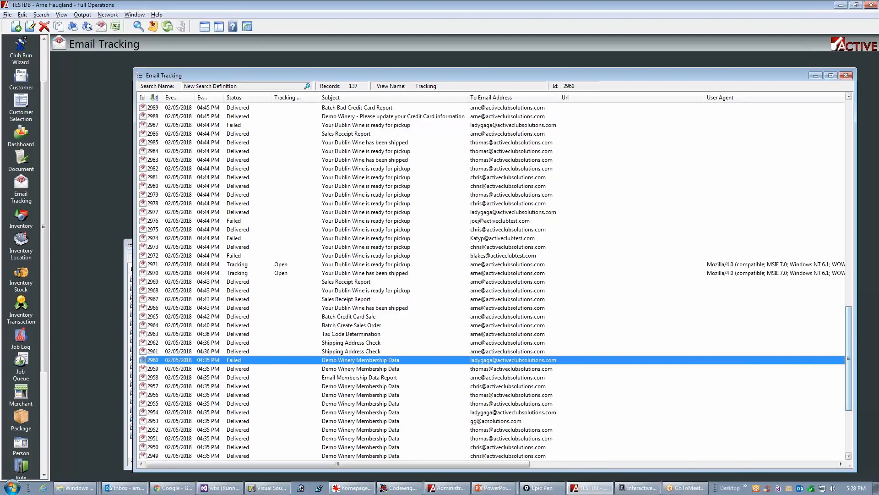
# - Check the click and open tracking, URL and user agent of the credit card update emails, then close the Email Tracking list
pyautogui.moveTo(850, 357); pyautogui.dragTo(841, 299)
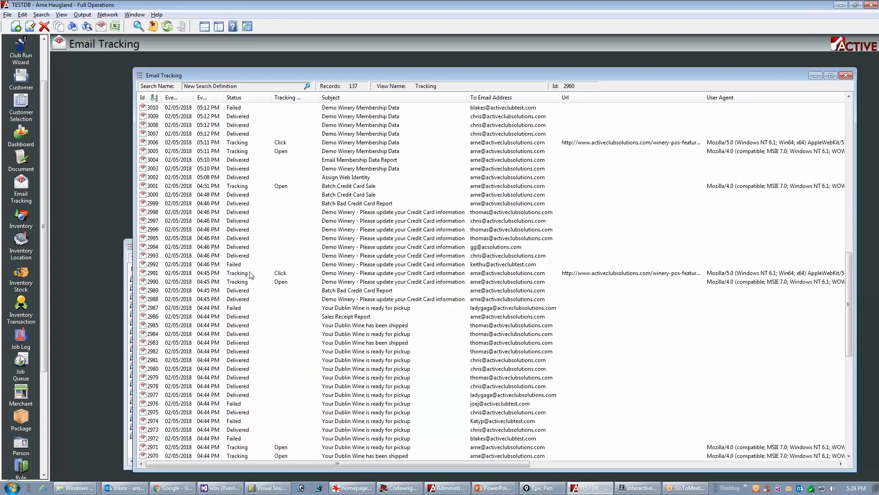
pyautogui.click(231, 273)
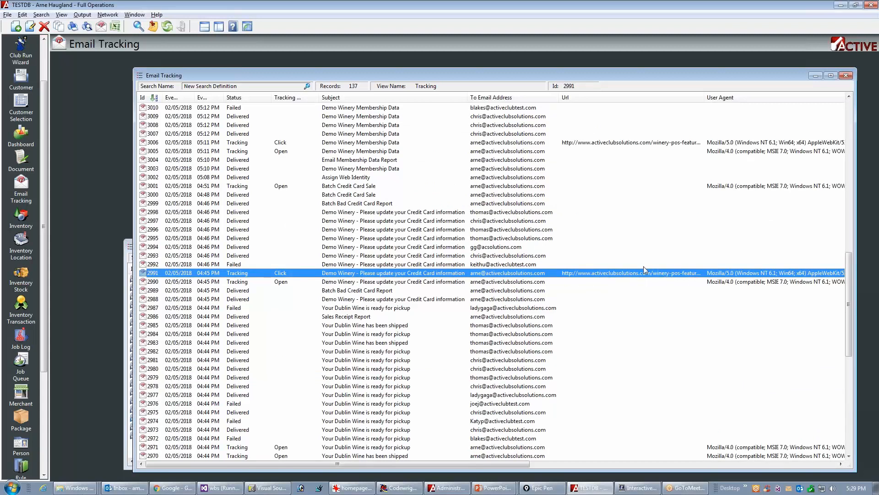
pyautogui.click(771, 282)
pyautogui.click(765, 274)
pyautogui.scroll(5, 851, 260)
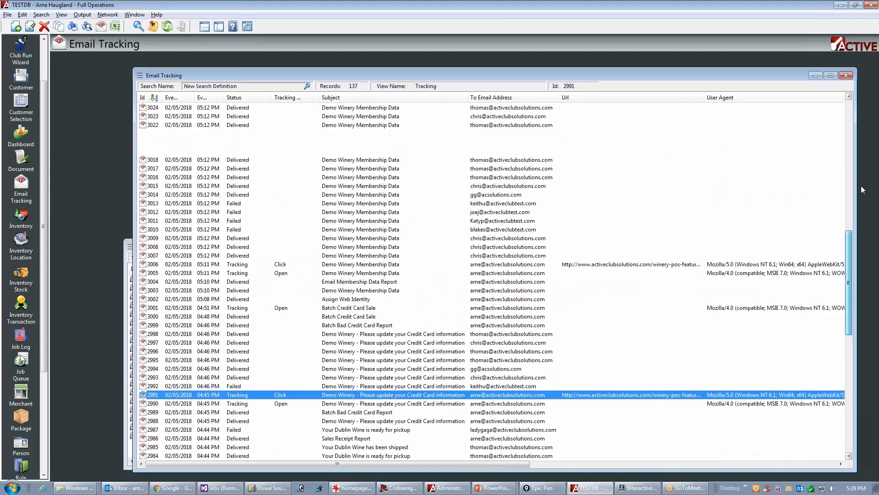
pyautogui.scroll(15, 861, 189)
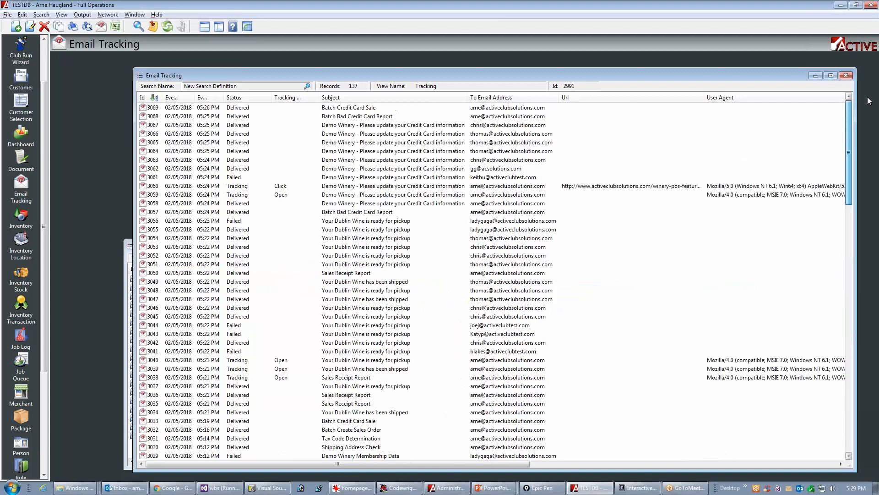
pyautogui.click(846, 76)
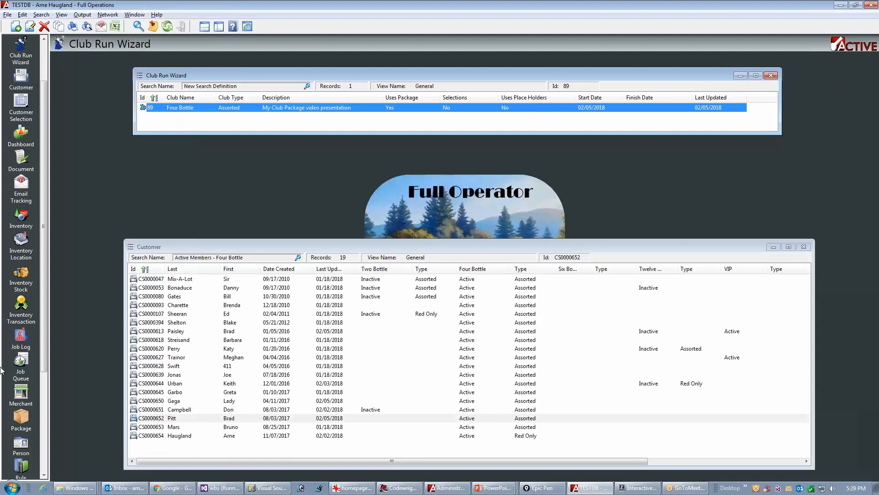
pyautogui.hotkey('alt', 'Tab')
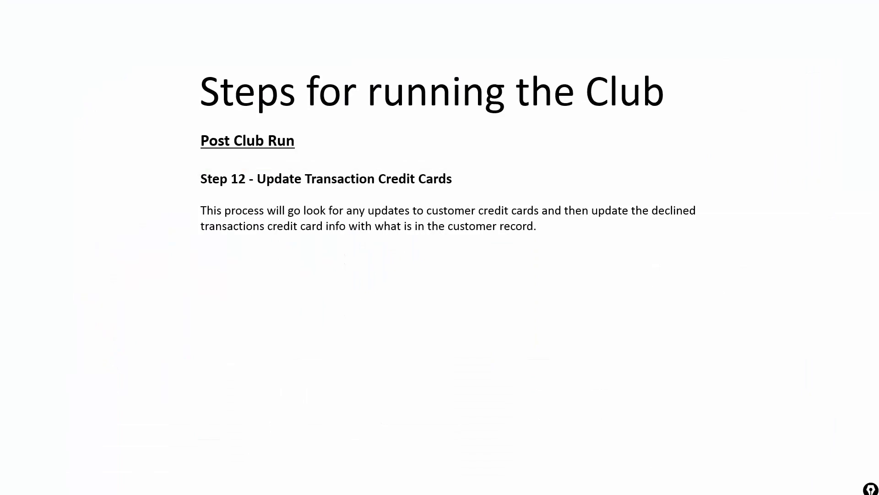
pyautogui.press('Right')
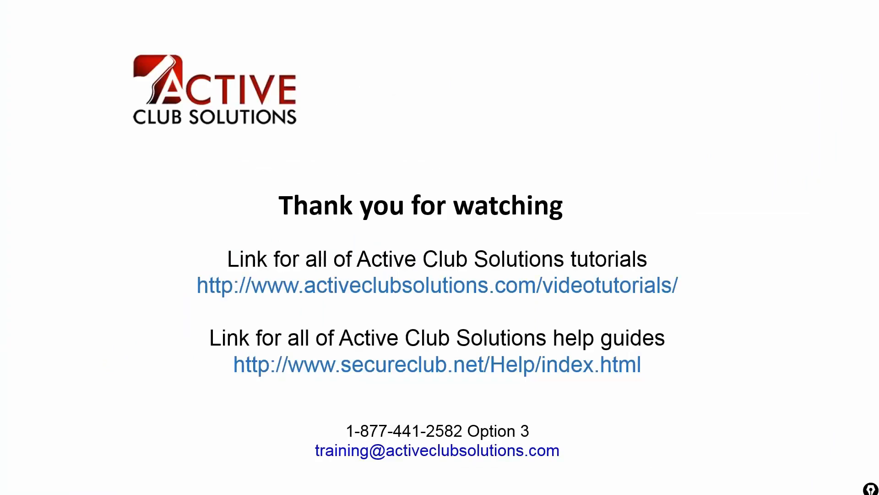